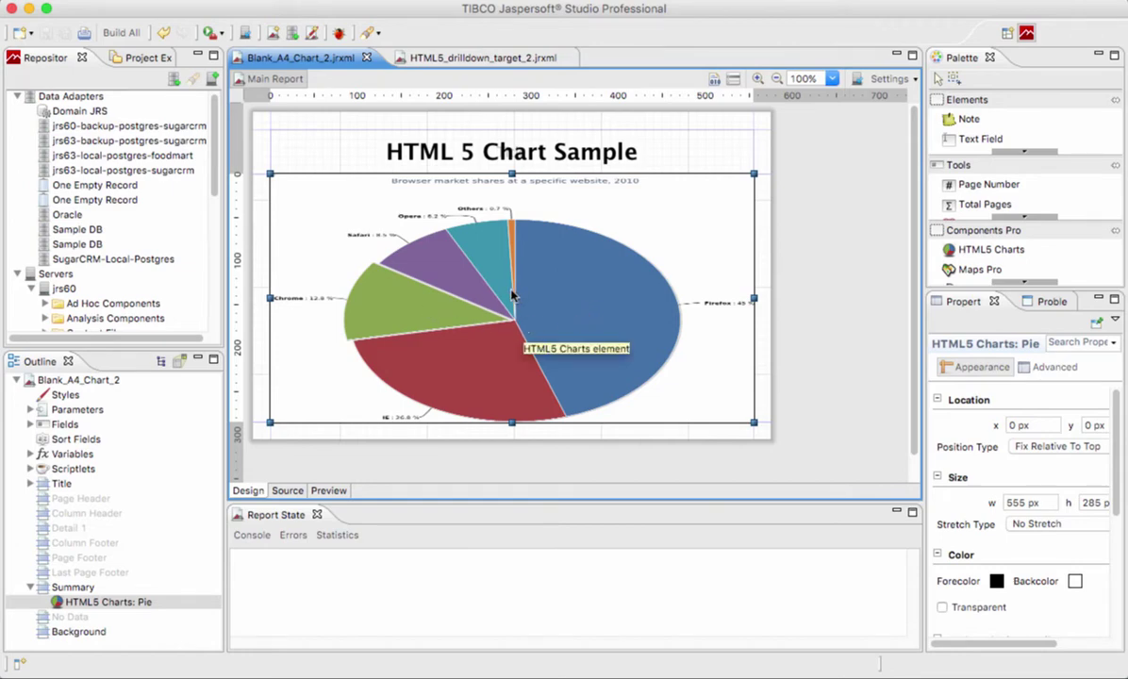
- Review the drill-down target report, then select the Country parameter under the Outline's Parameters
click(424, 57)
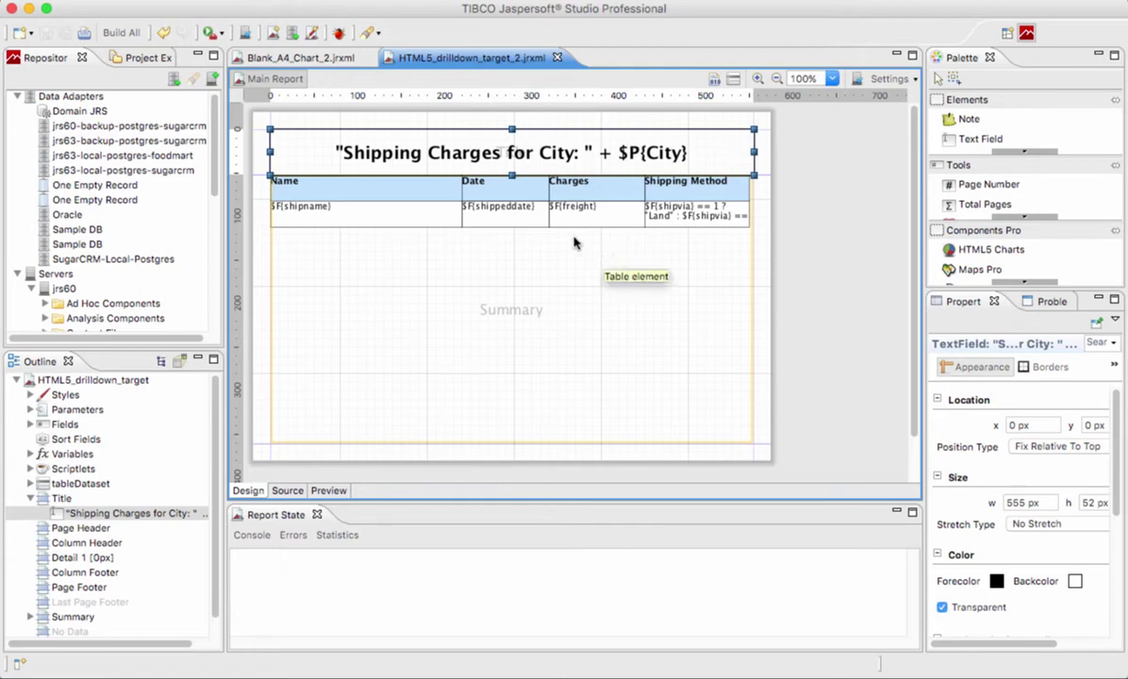
click(308, 59)
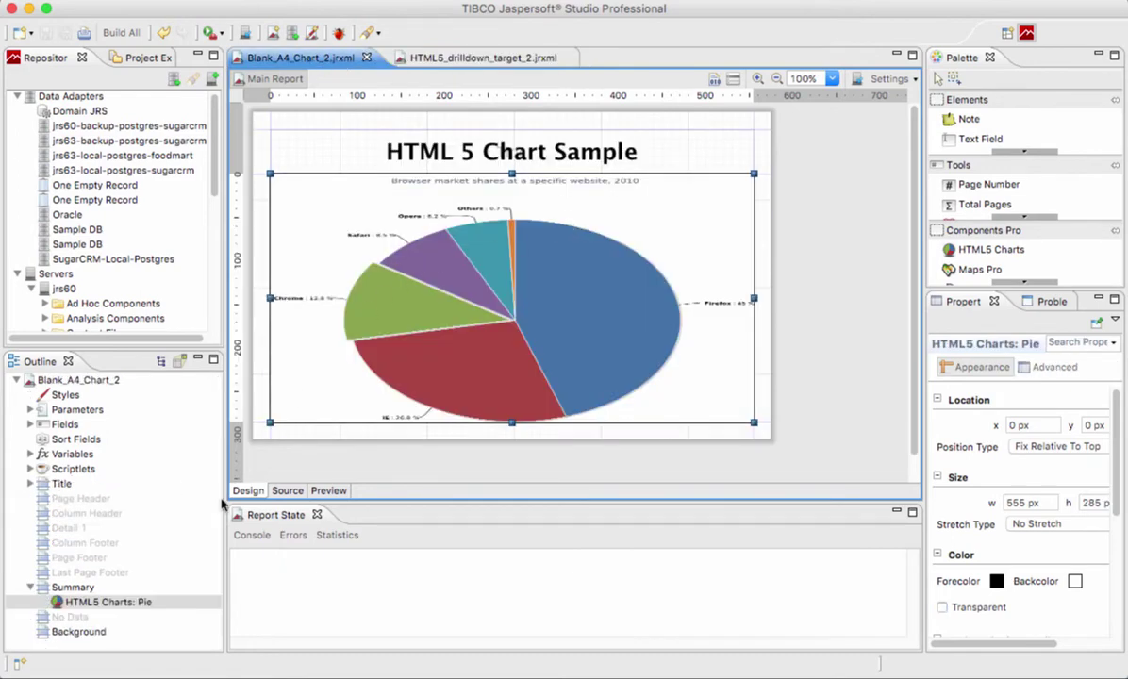
click(29, 409)
scroll(104, 509, down, 5)
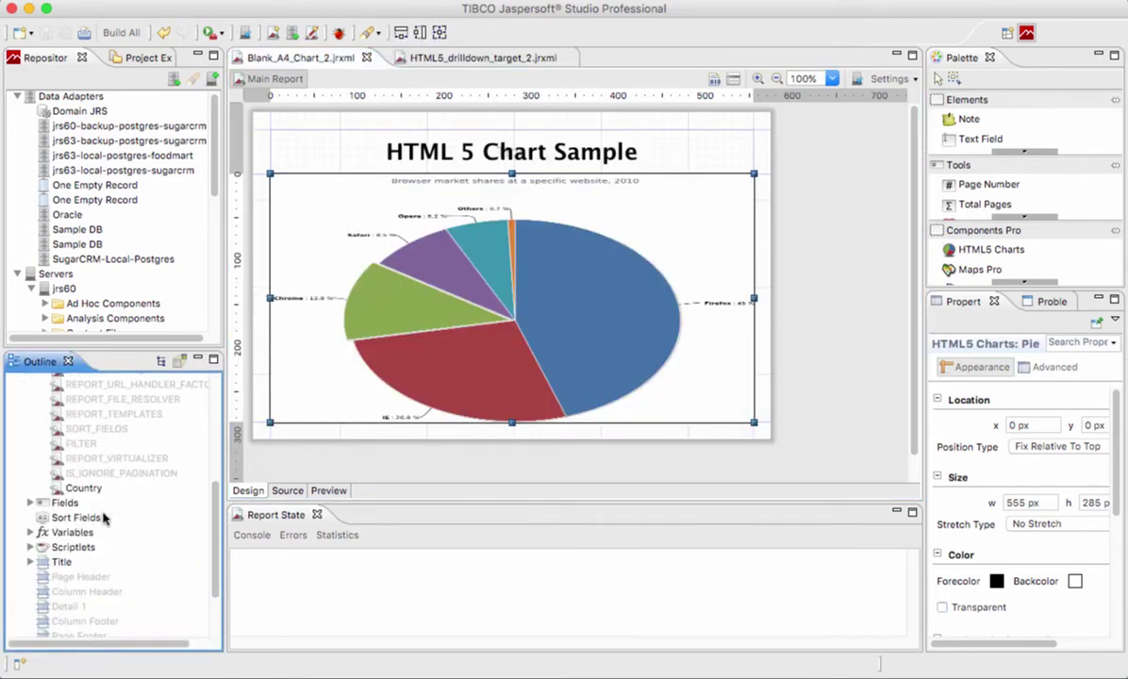
click(90, 487)
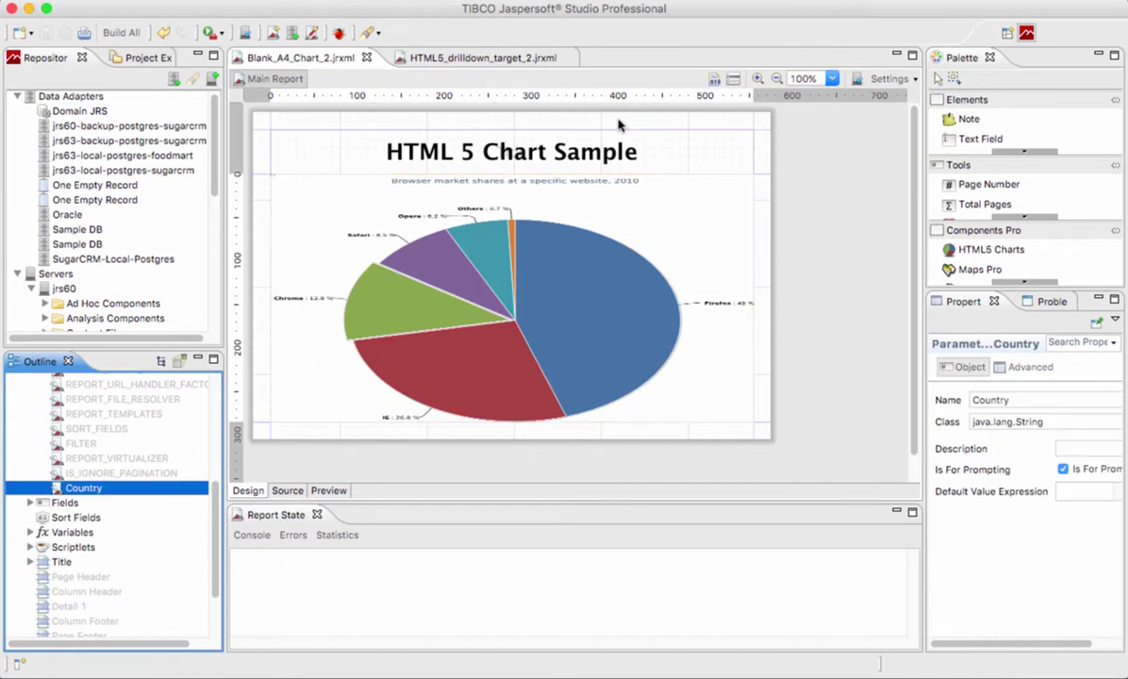
click(714, 78)
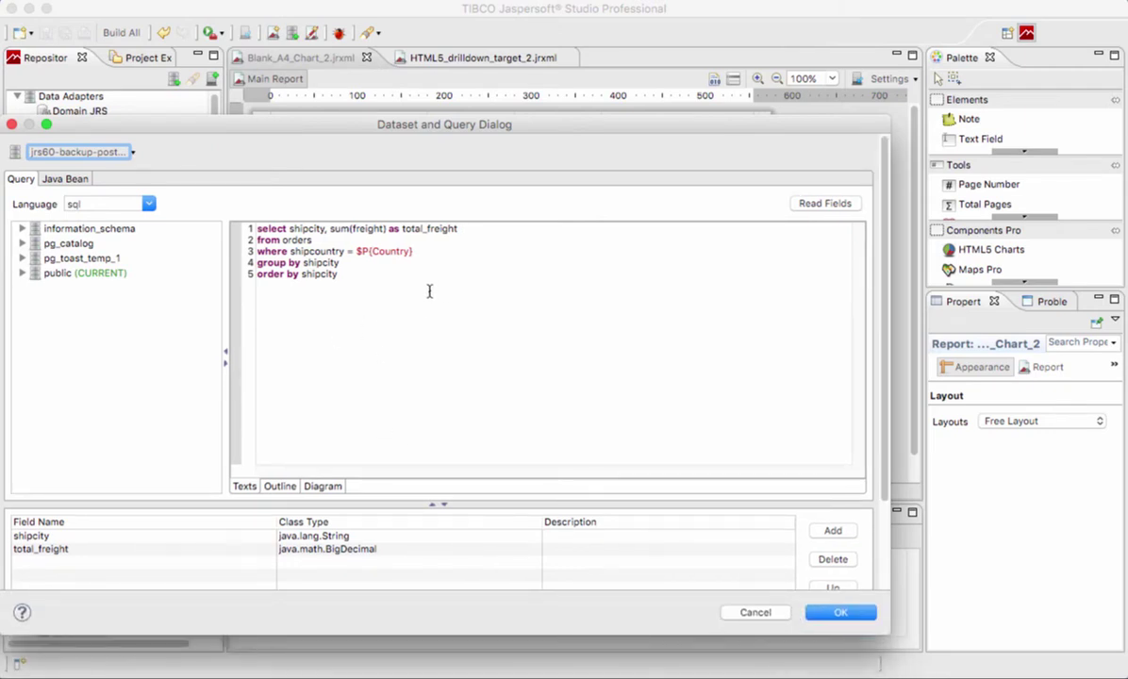
drag(408, 125, 451, 116)
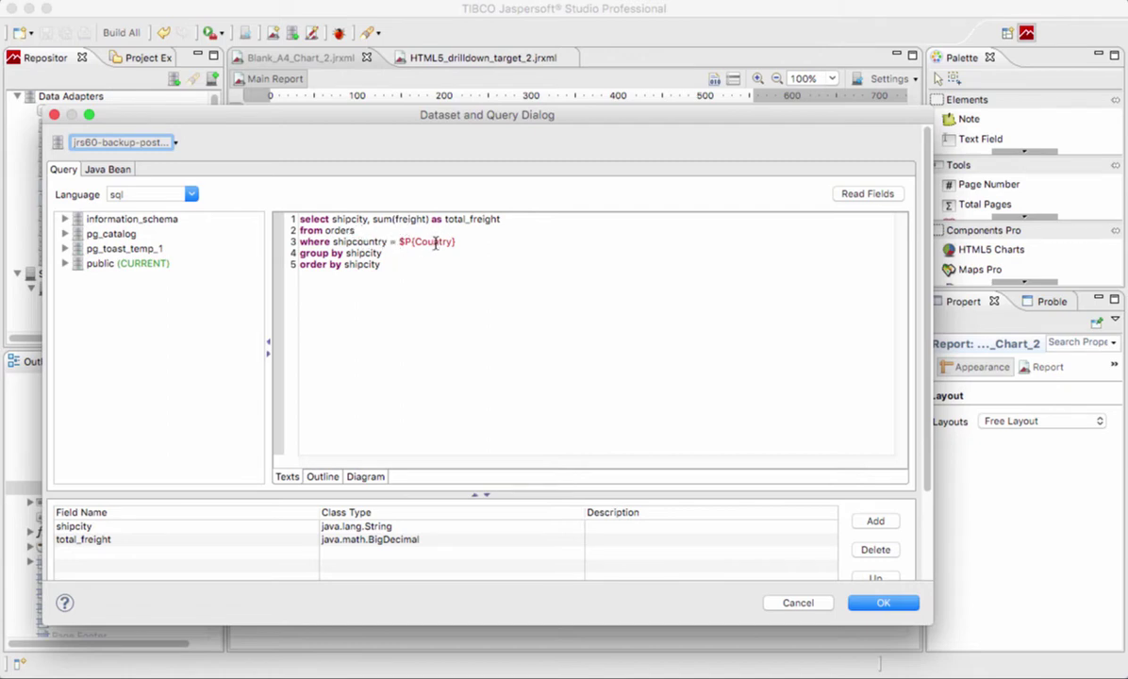
- Discard the query and select the City category level in the pie chart's data configuration
click(804, 605)
right_click(525, 265)
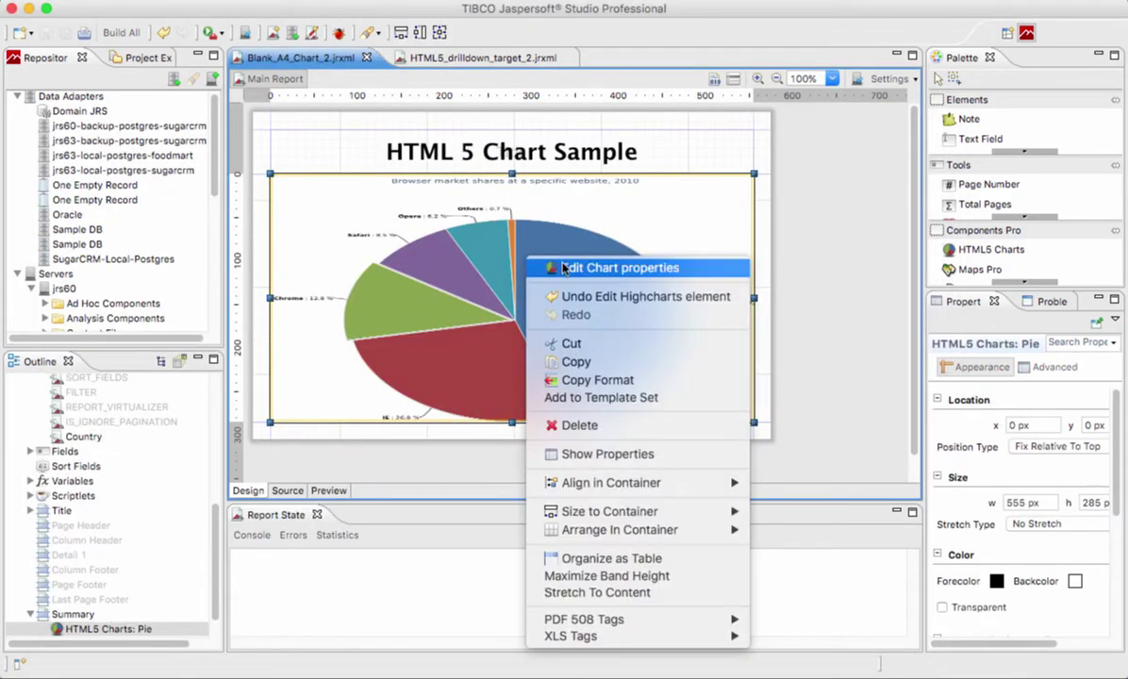
click(563, 269)
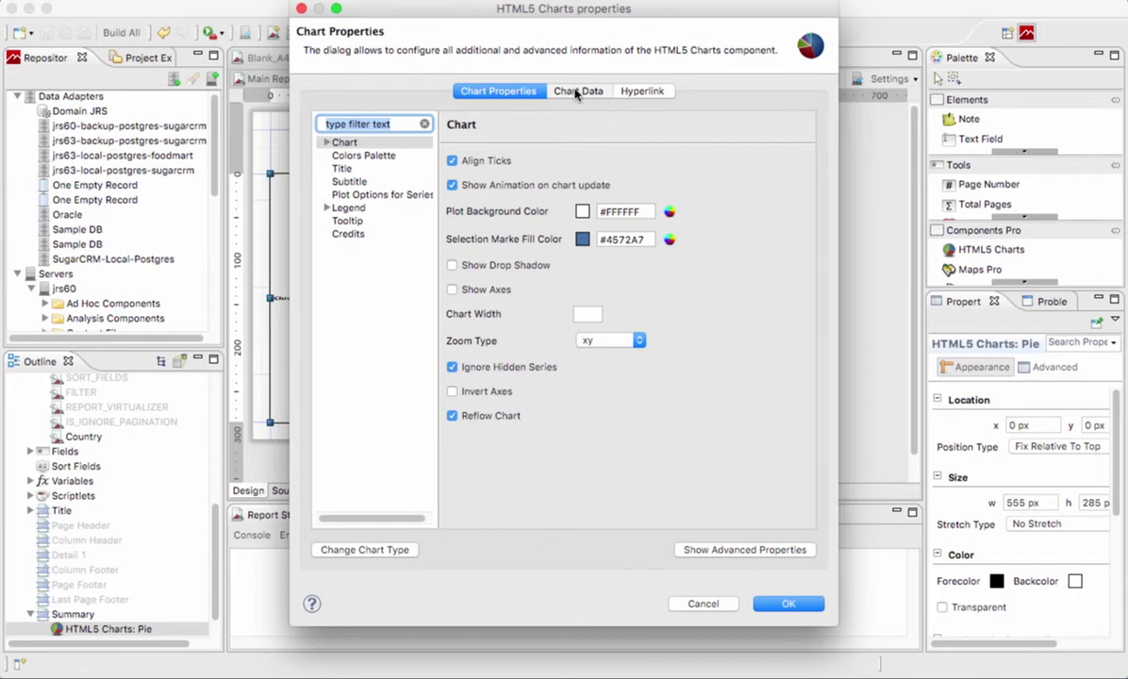
click(577, 93)
click(589, 115)
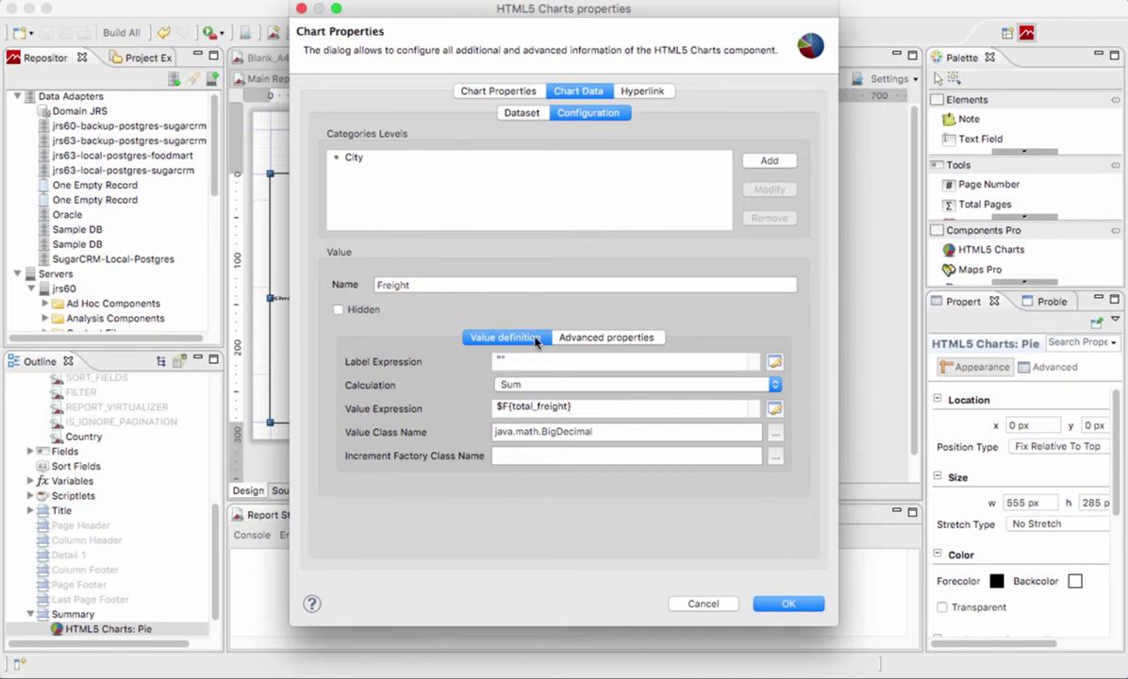
click(352, 158)
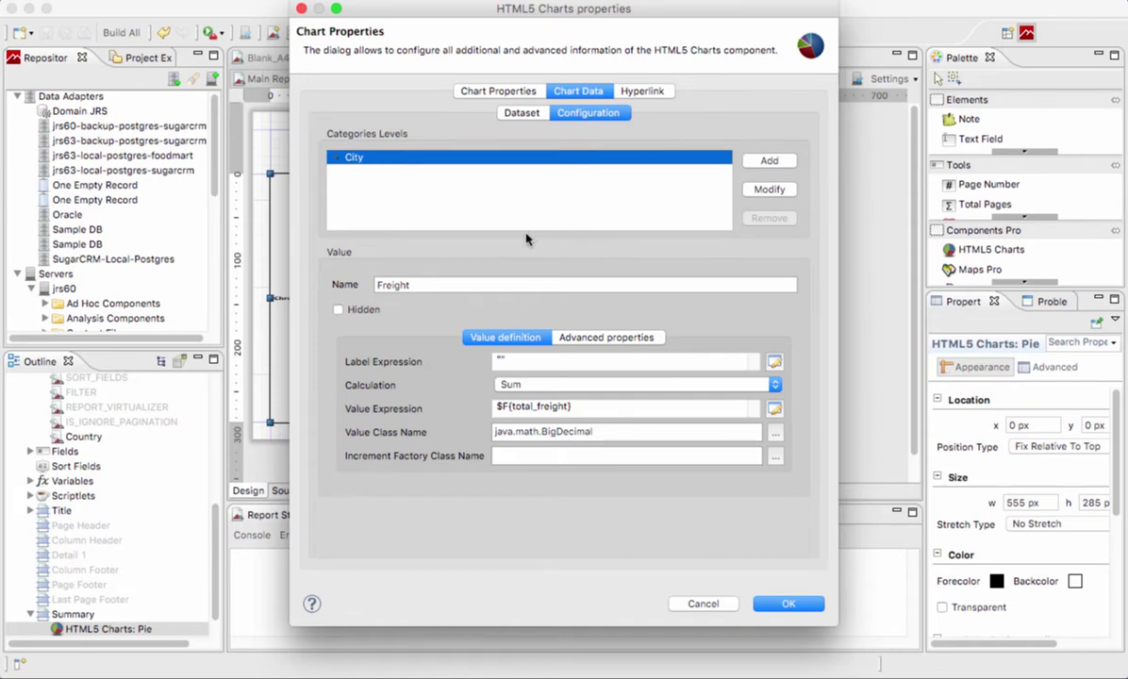
- Add a Country bucket property to the City level with expression $P{Country}
click(760, 190)
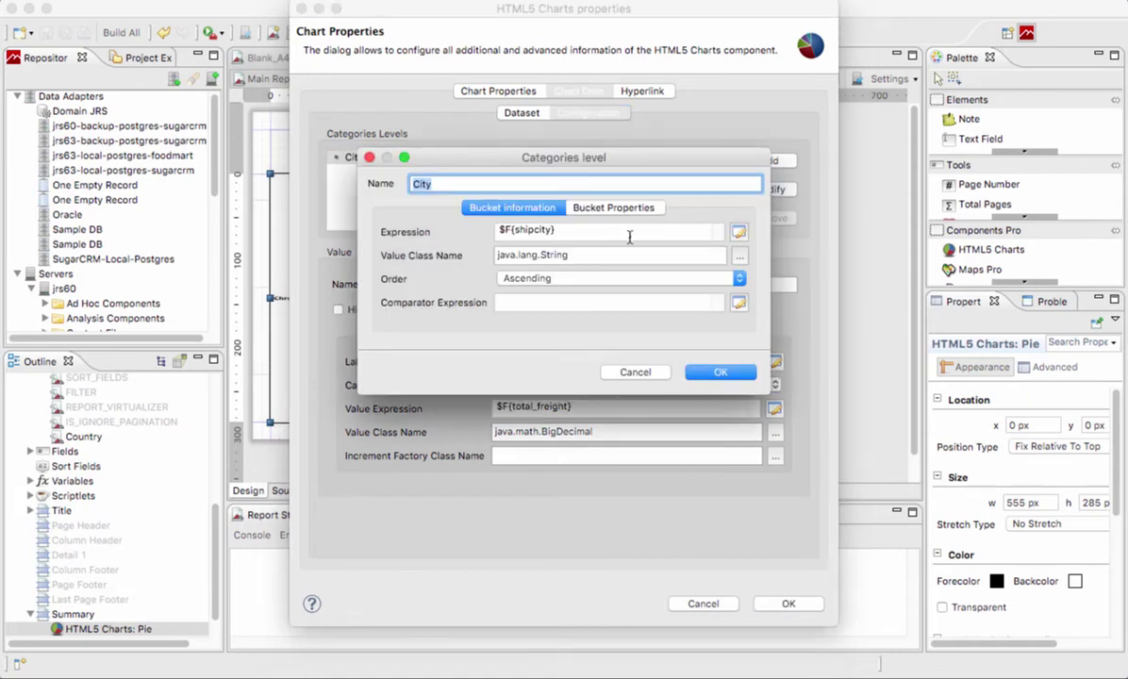
click(566, 203)
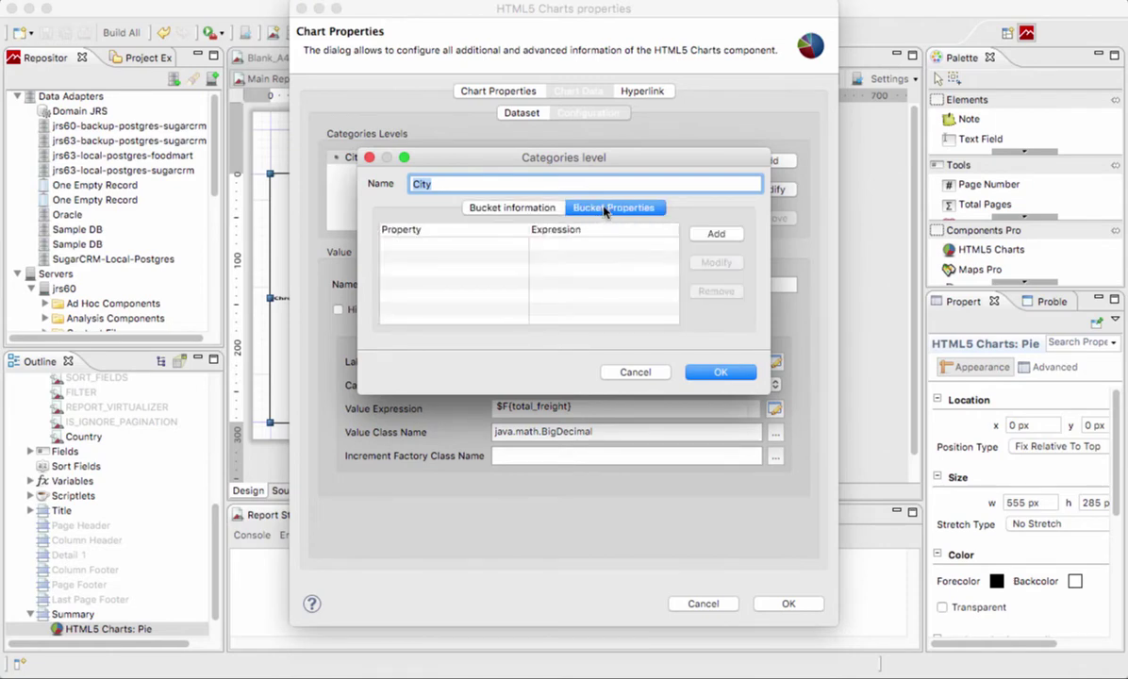
click(716, 234)
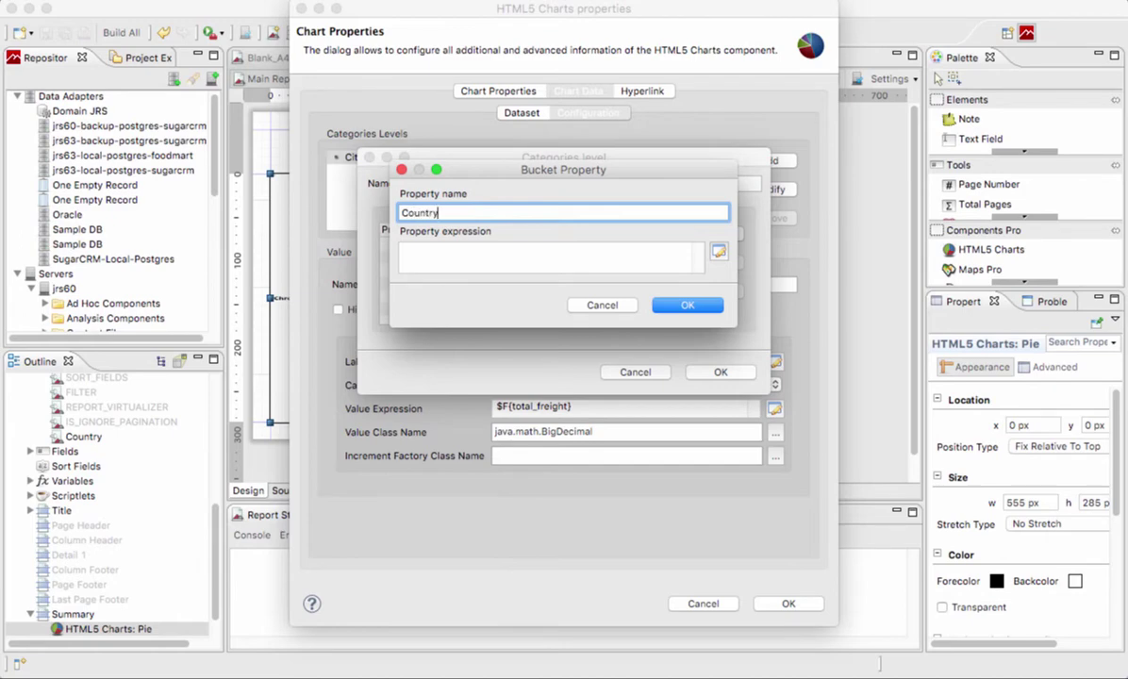
click(718, 251)
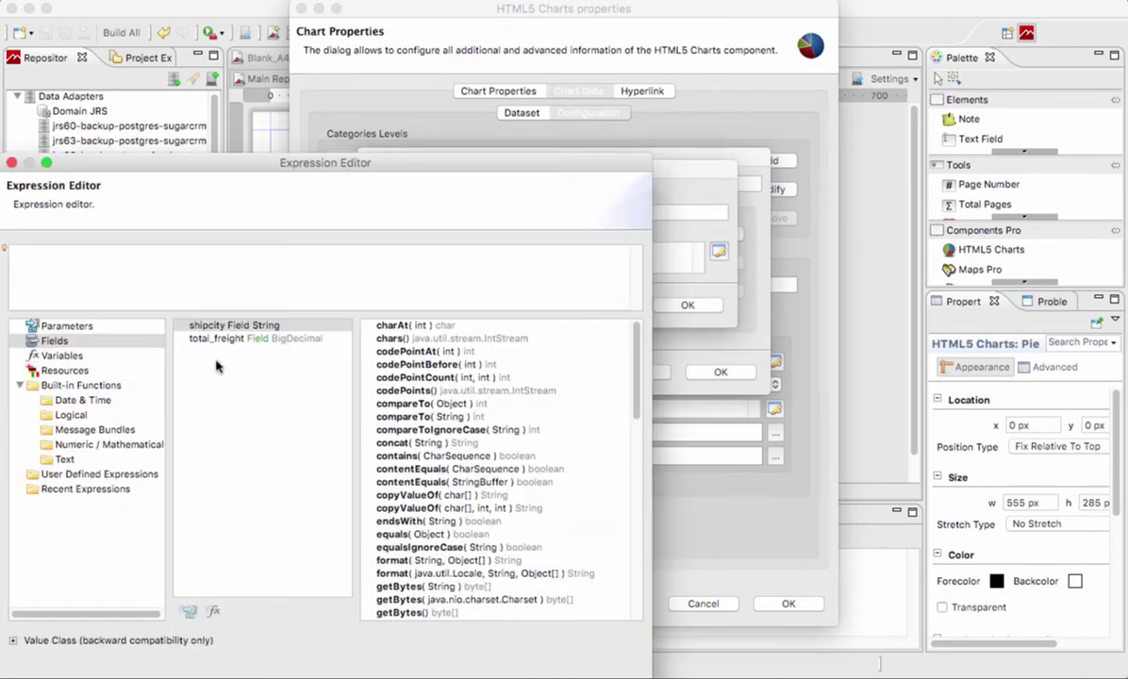
click(66, 325)
scroll(251, 393, down, 2)
scroll(251, 392, up, 2)
double_click(231, 325)
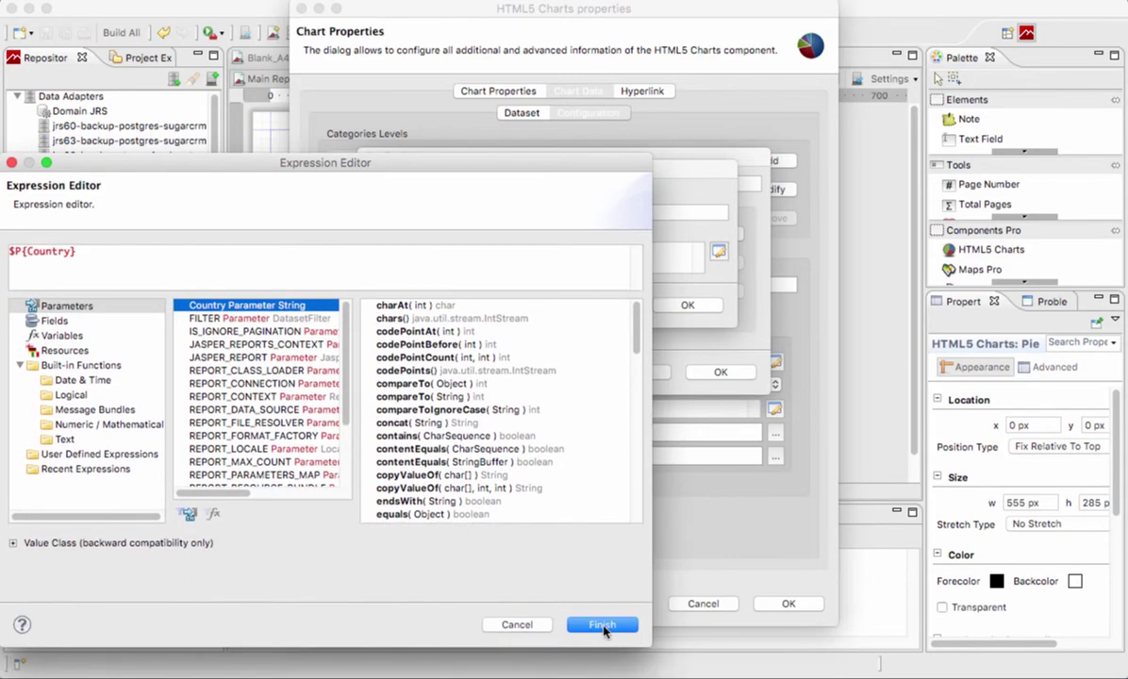
click(597, 623)
click(699, 305)
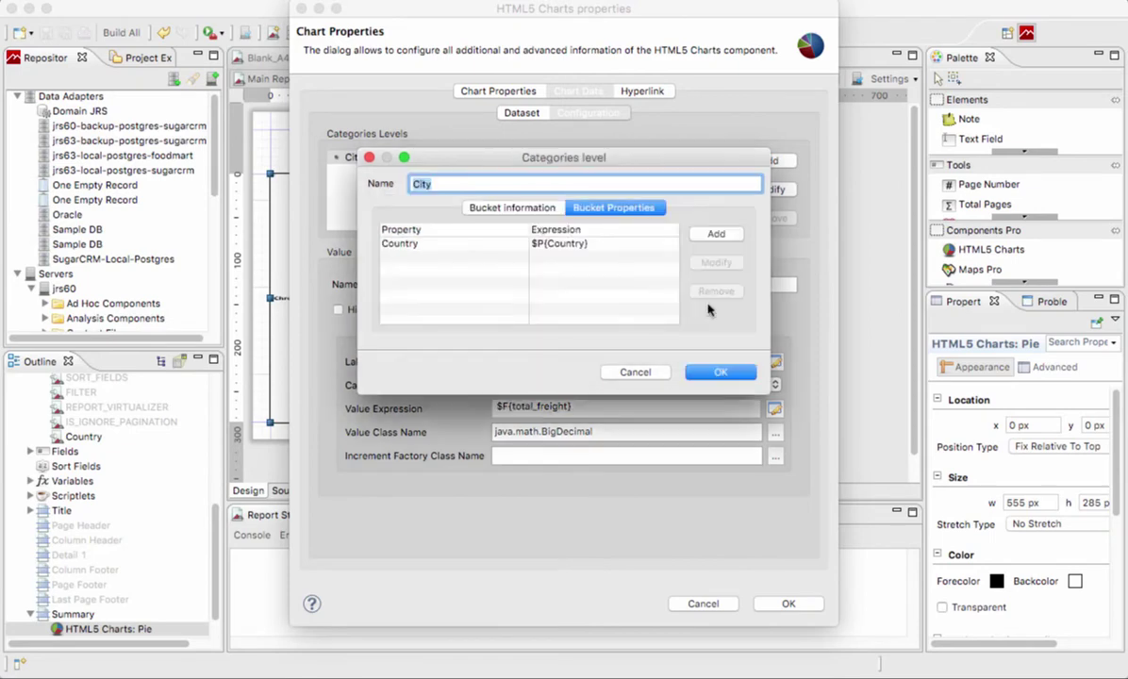
- Add a City bucket property with expression $F{shipcity}
click(716, 235)
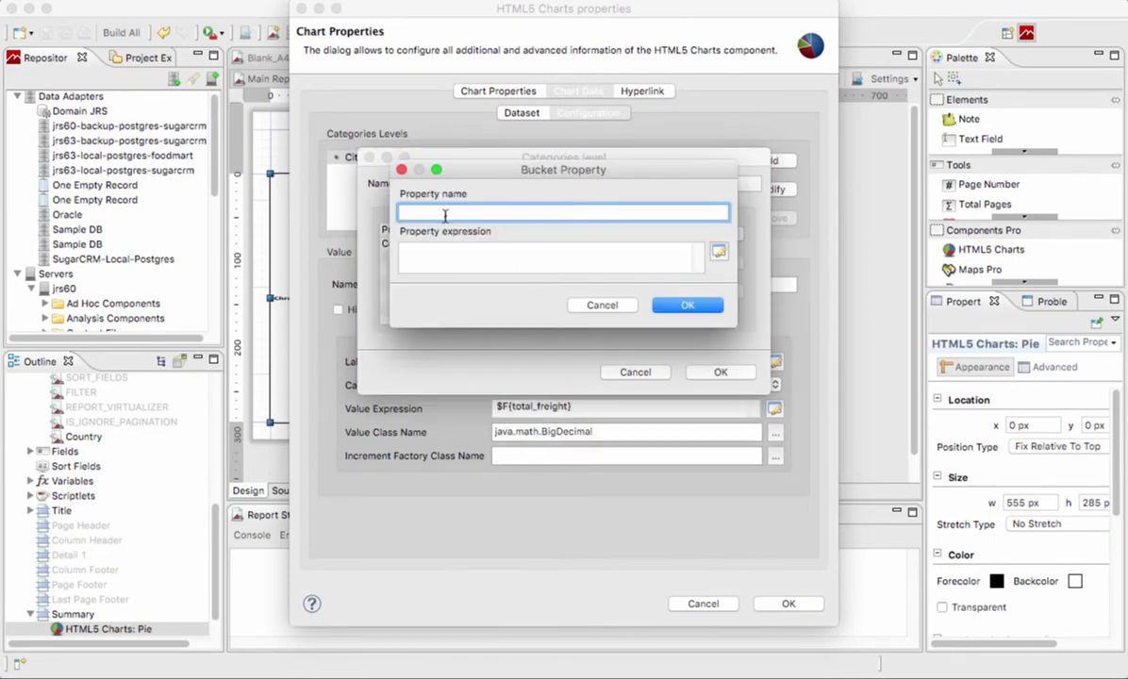
text(City)
click(719, 252)
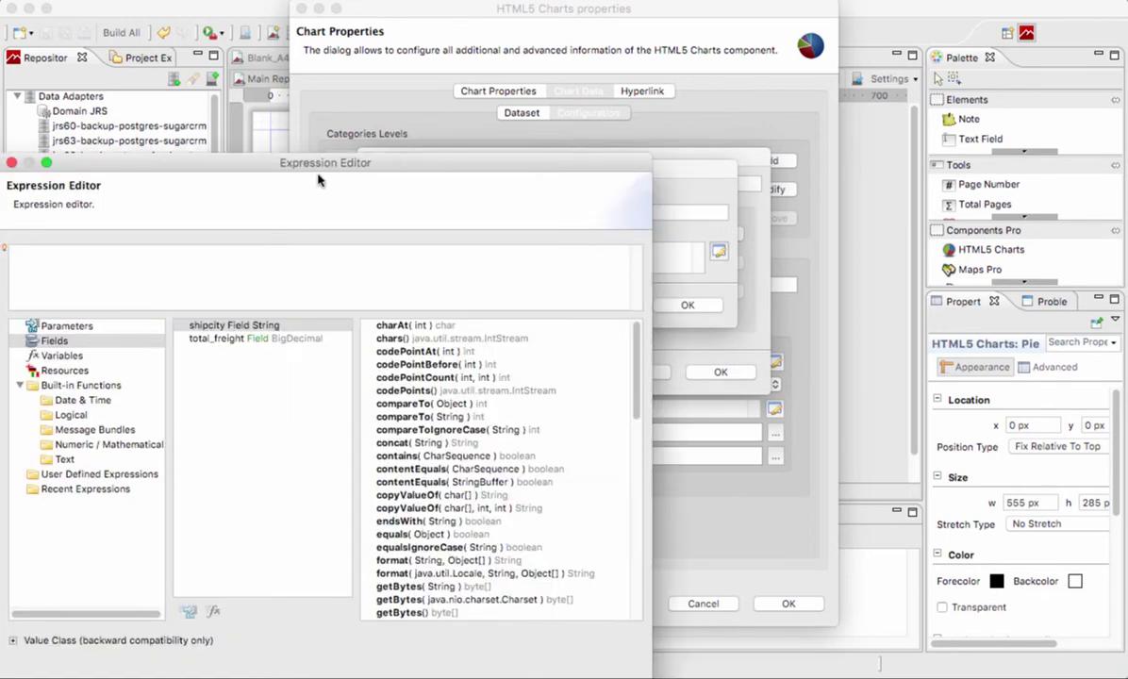
drag(312, 160, 431, 68)
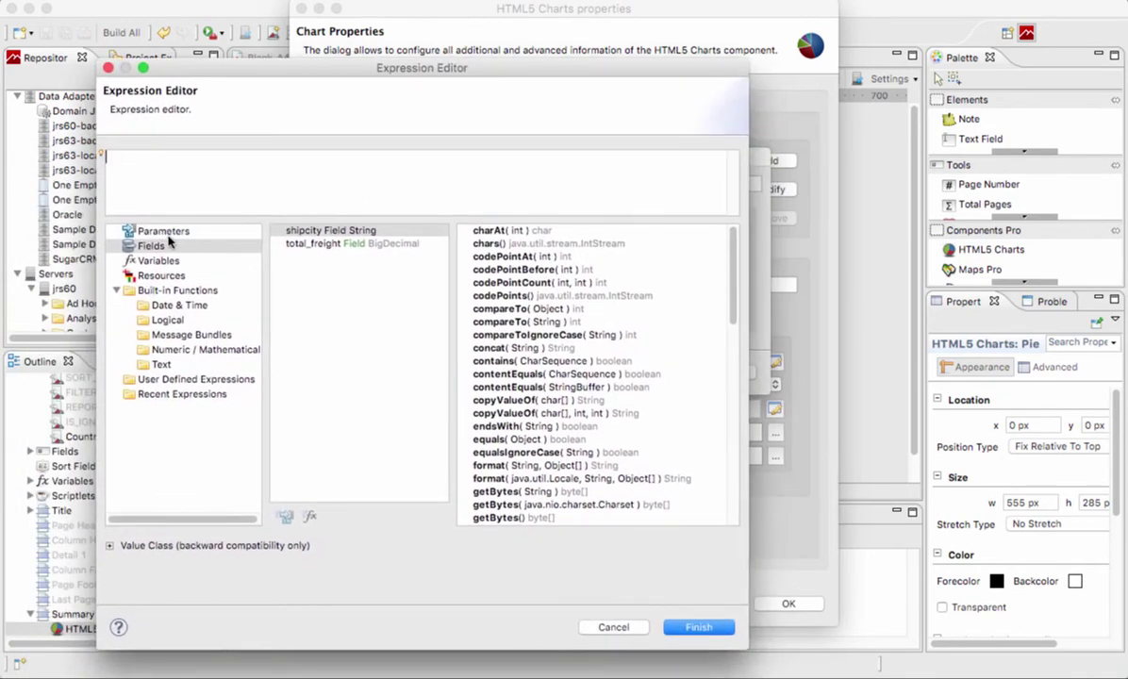
double_click(304, 230)
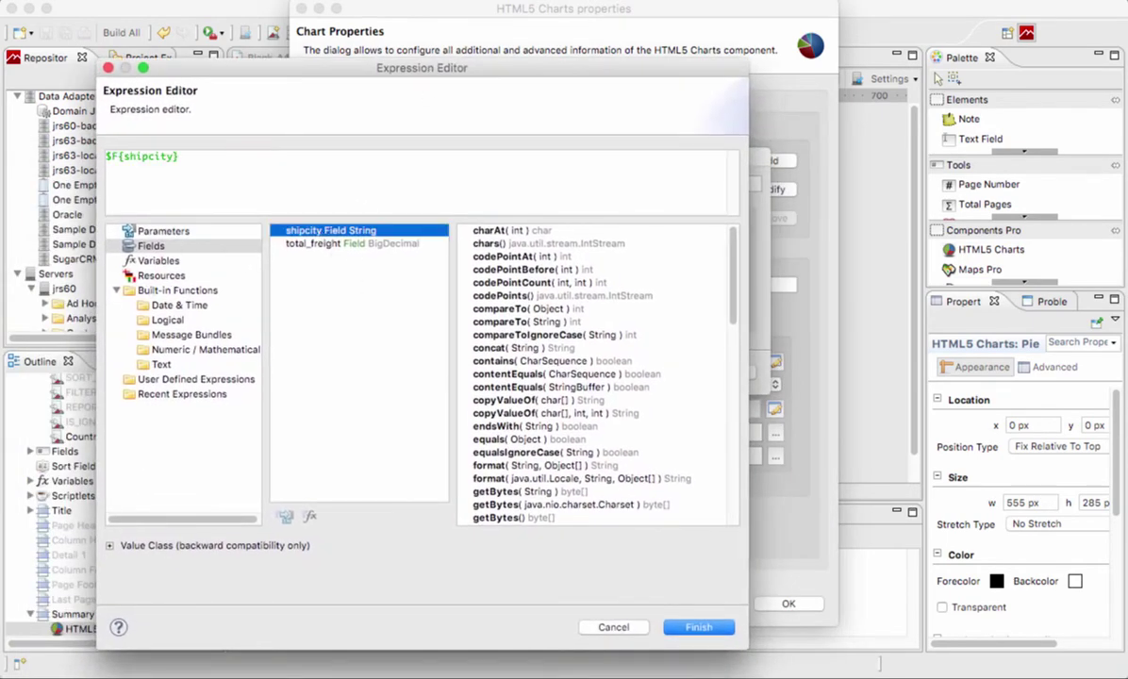
click(695, 627)
click(628, 292)
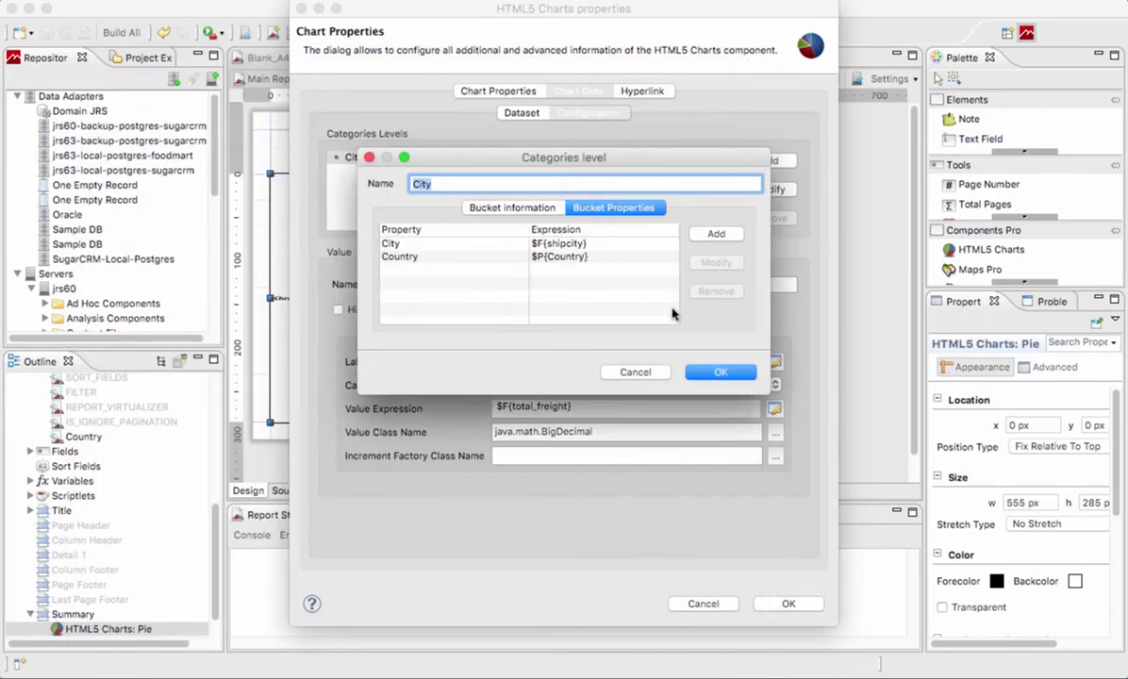
- Confirm the City level, then add the standard hyperlink properties to the Freight value's advanced properties
click(721, 373)
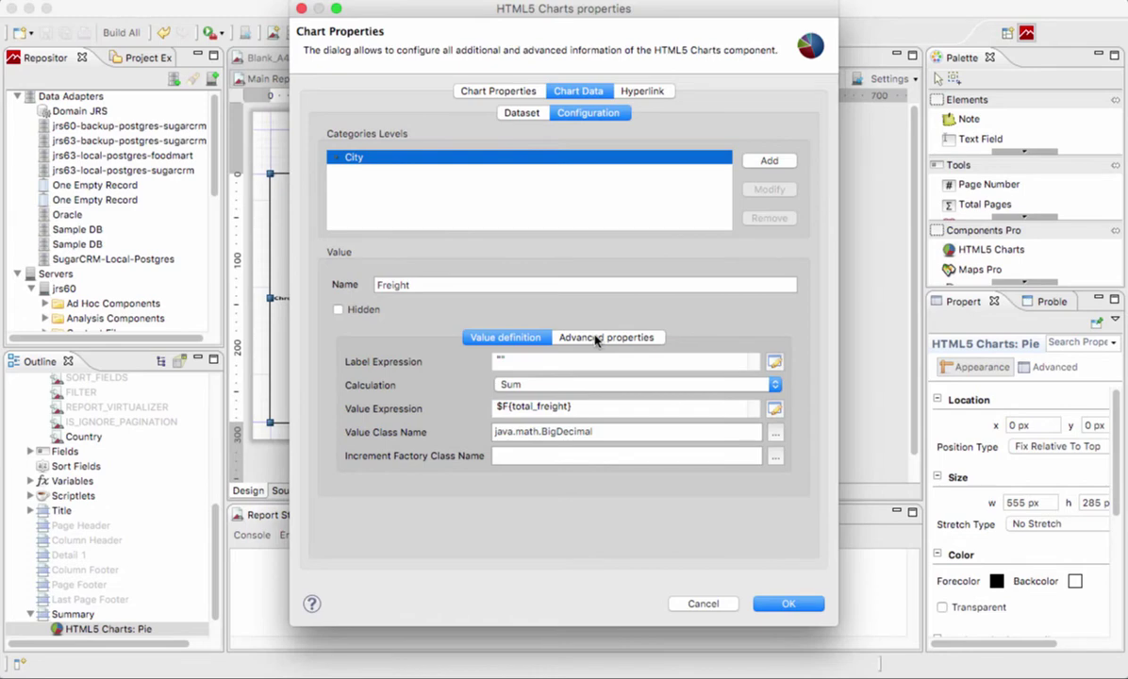
click(596, 339)
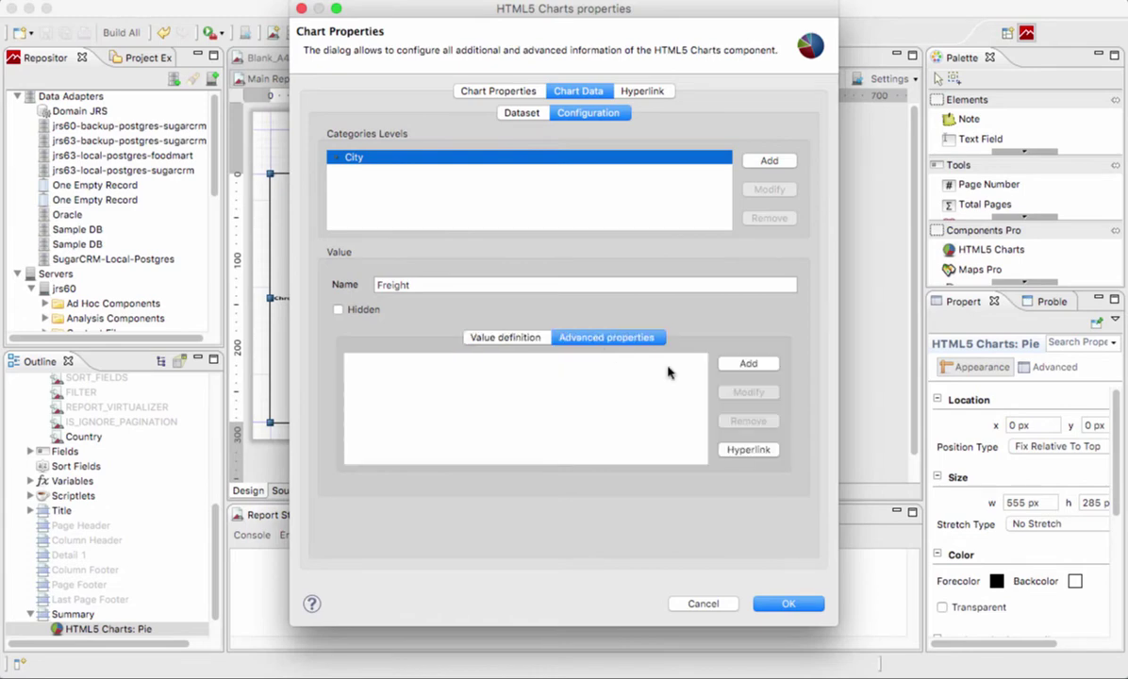
click(740, 452)
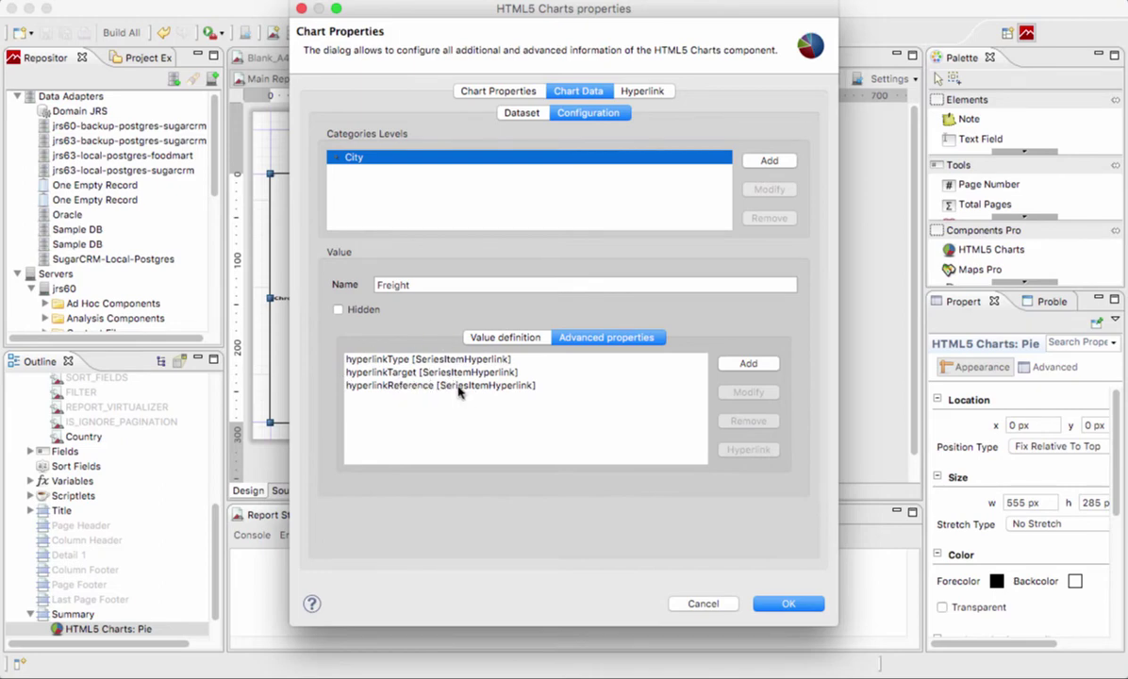
click(408, 359)
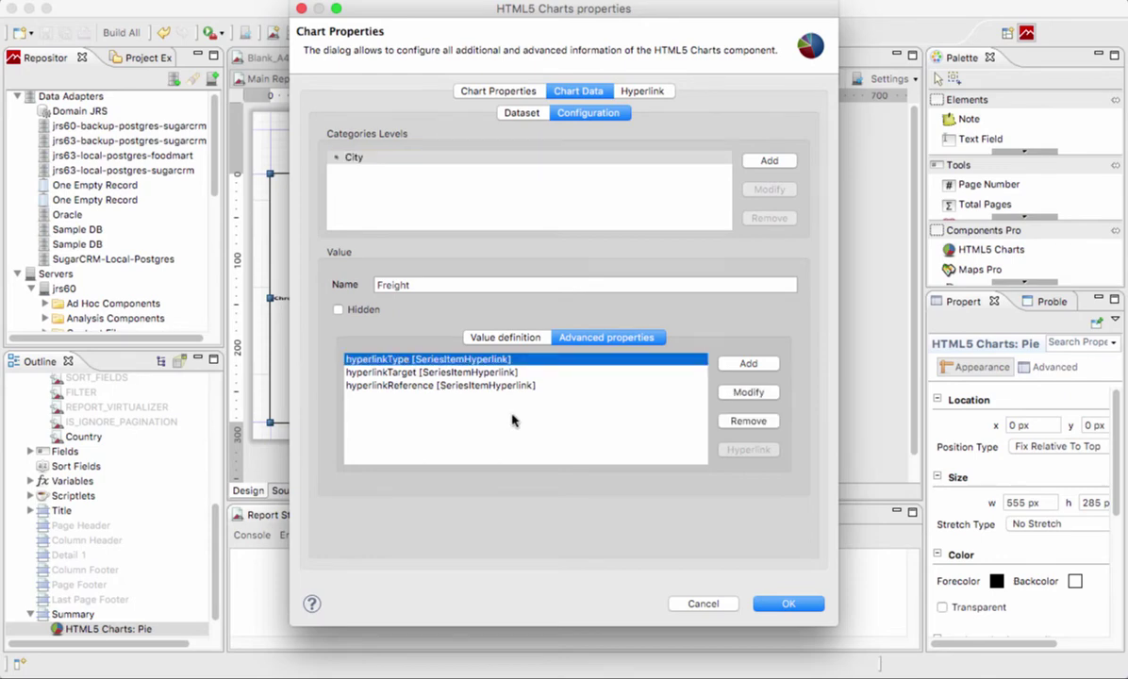
- Replace hyperlinkType's constant value Reference with ReportExecution
click(748, 393)
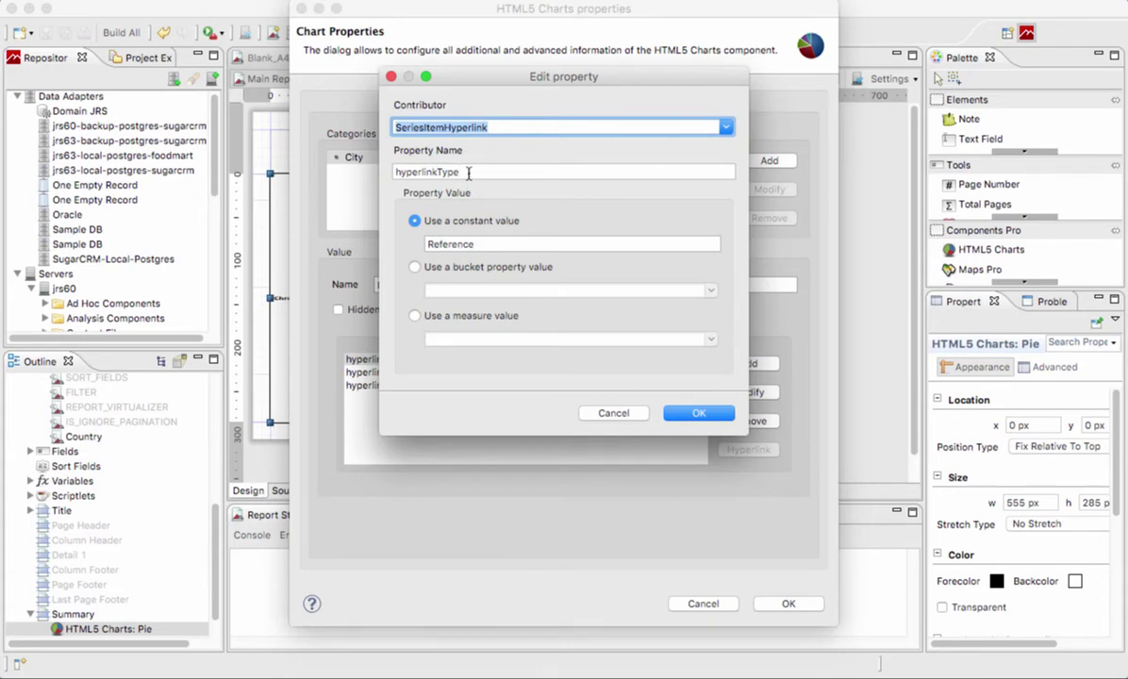
click(500, 244)
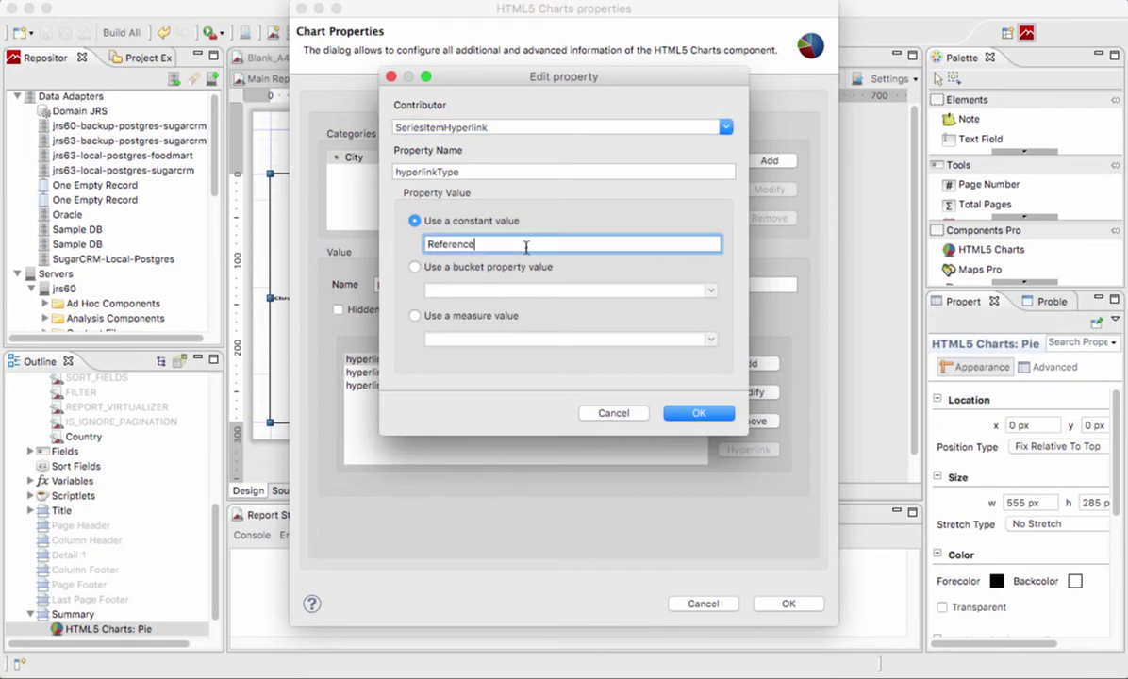
drag(512, 244, 389, 245)
text(ReportExecution)
click(697, 415)
- Rename hyperlinkTarget to _report with constant value /reports/orders_target instead of Blank
click(419, 373)
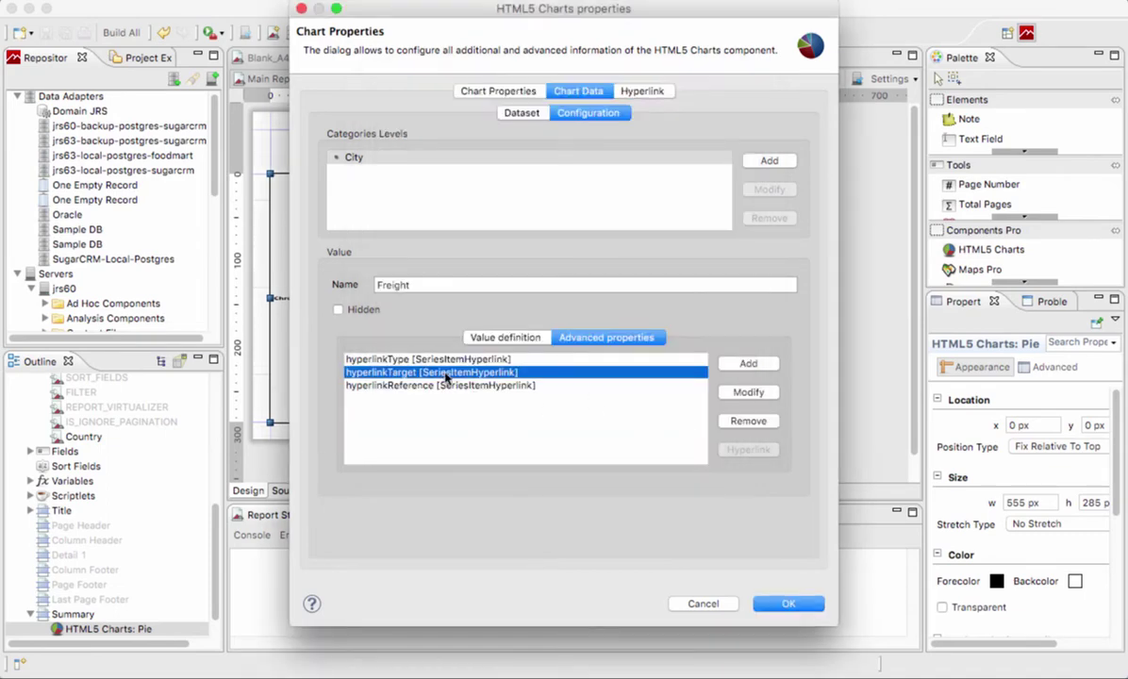
click(763, 397)
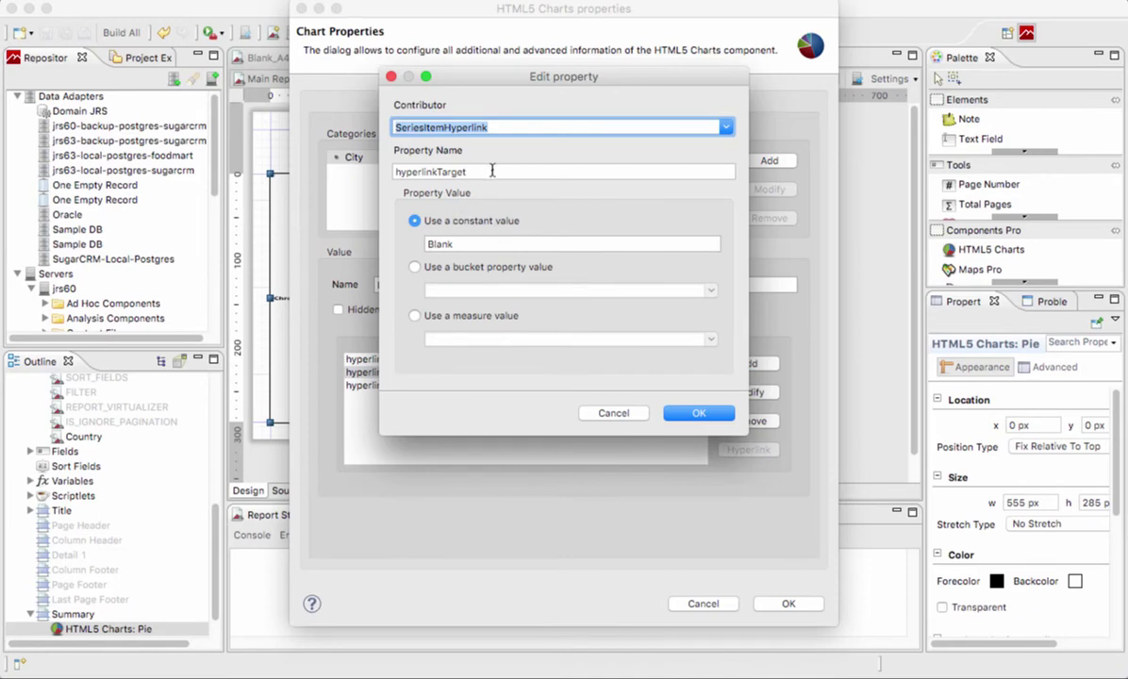
drag(492, 171, 375, 218)
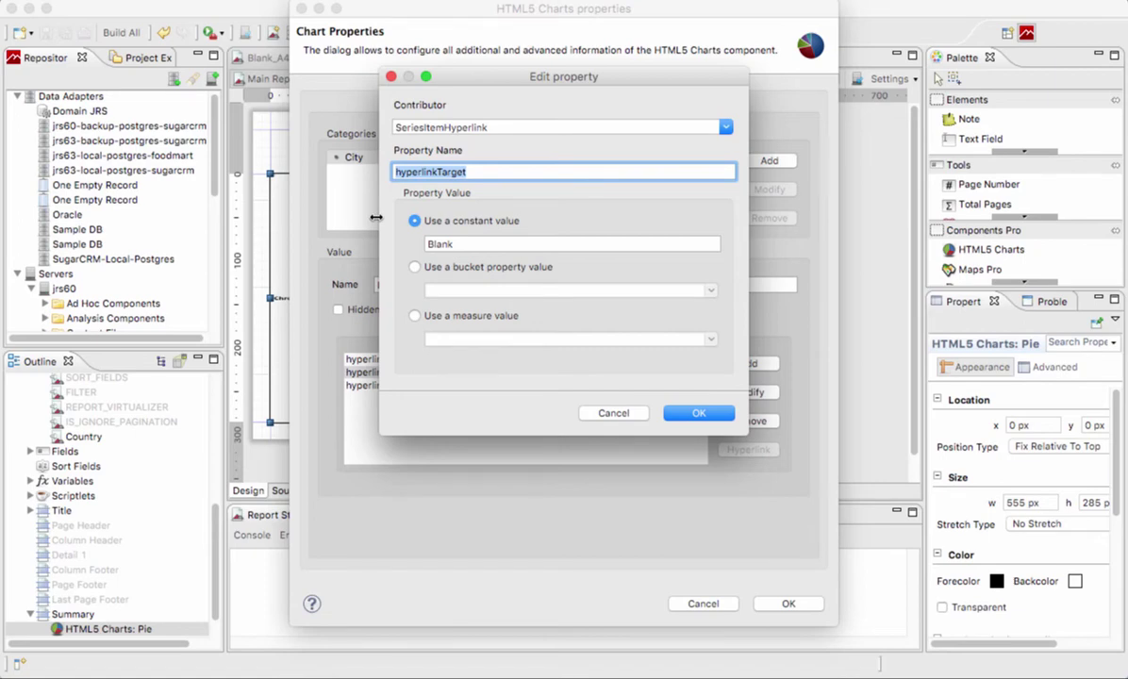
key(BackSpace)
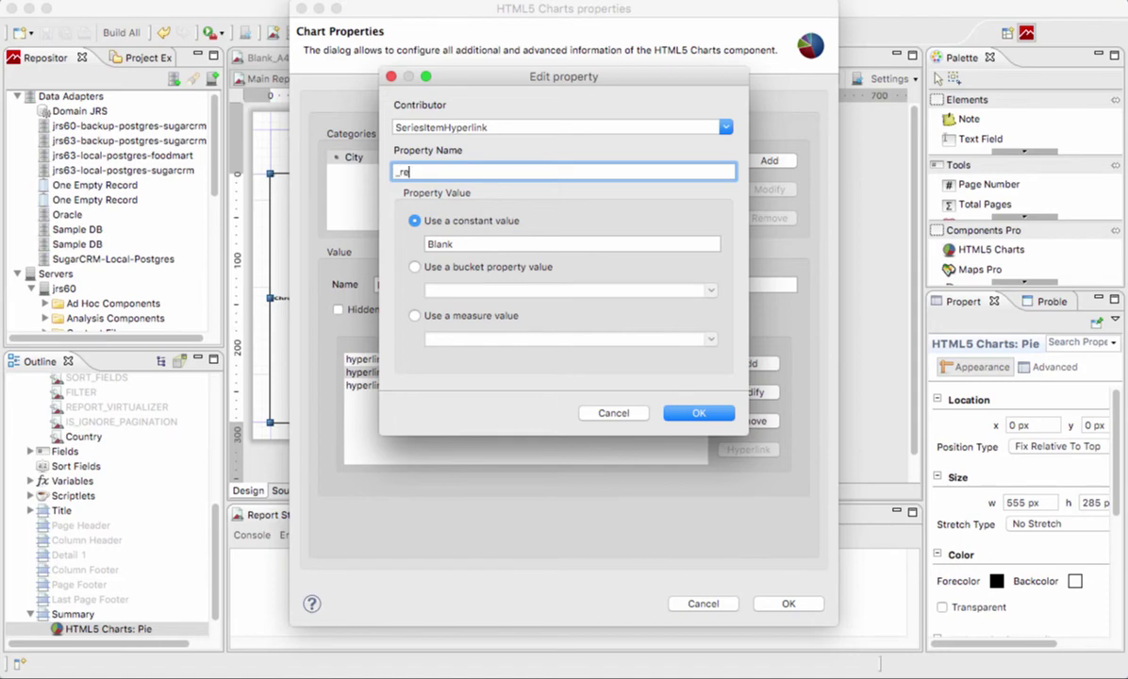
click(489, 242)
drag(489, 242, 416, 247)
text(/)
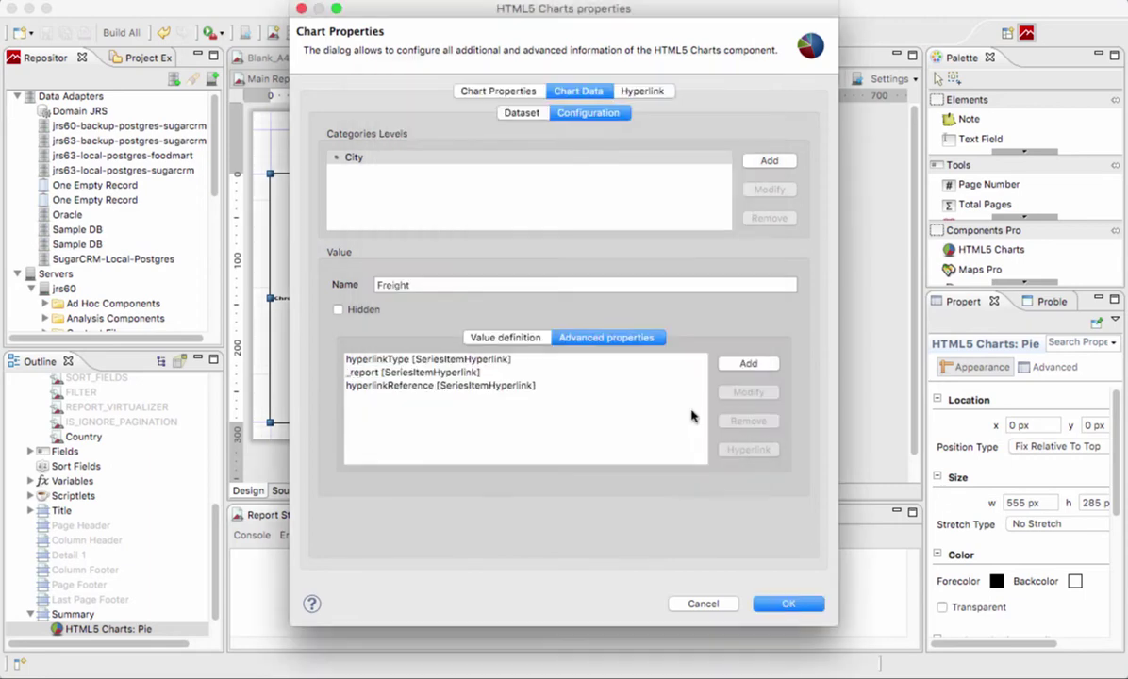
- Rename hyperlinkReference to Country, taking its value from the City.Country bucket property
click(373, 384)
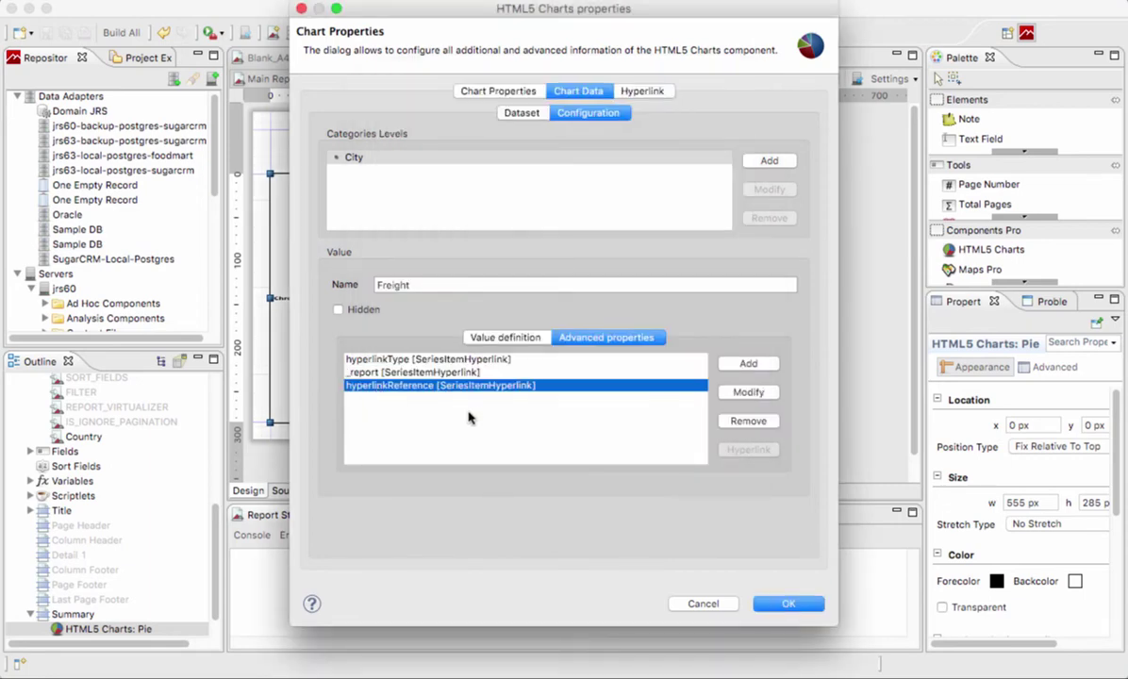
click(748, 393)
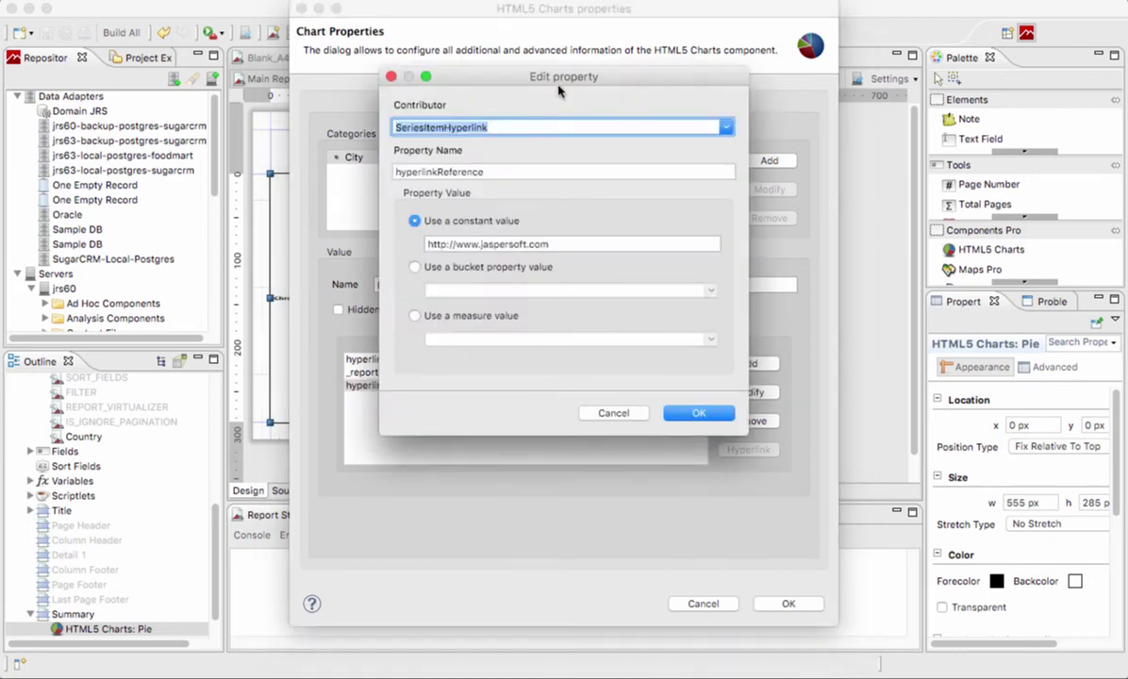
key(Tab)
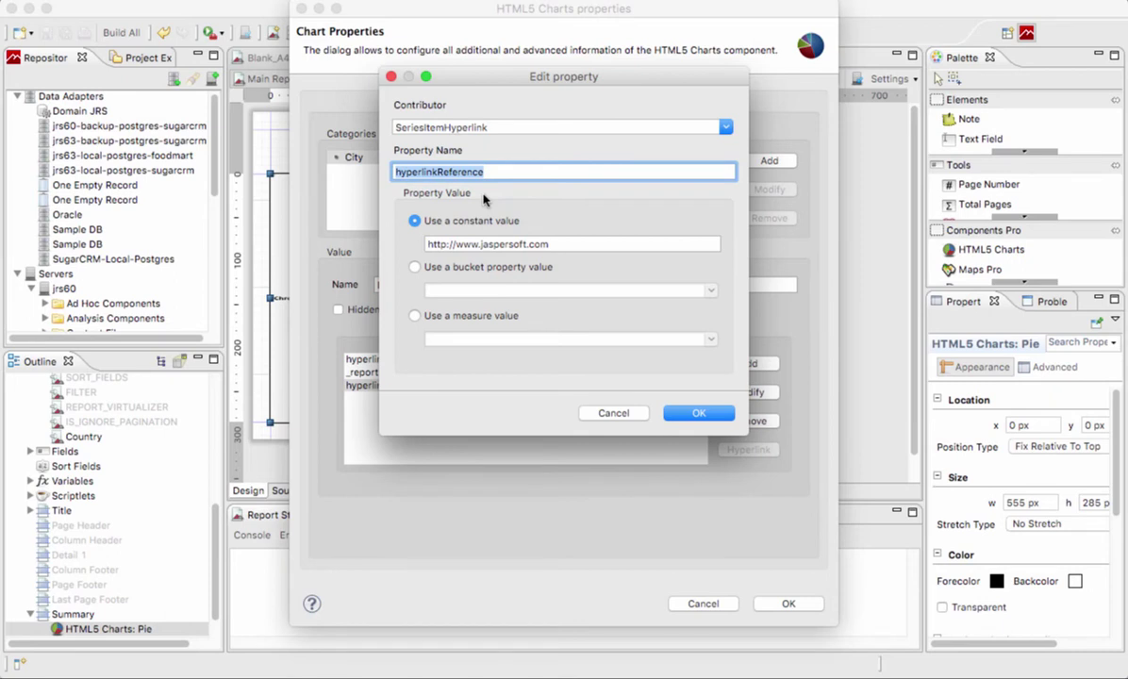
text(Country)
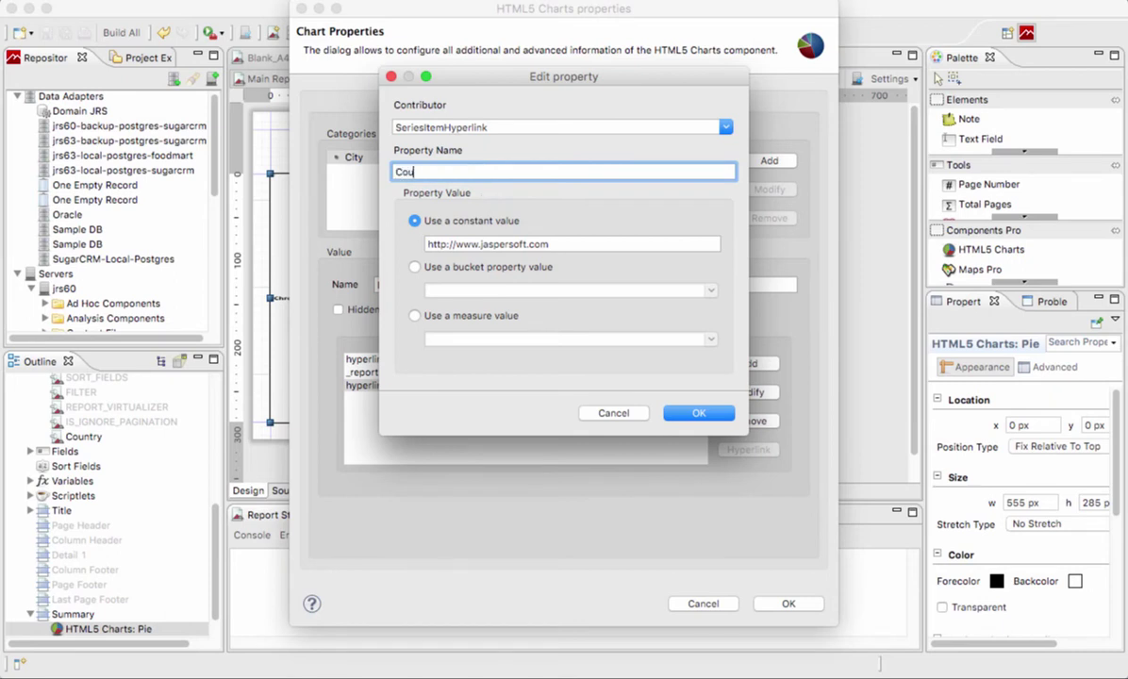
click(424, 267)
click(415, 220)
click(564, 243)
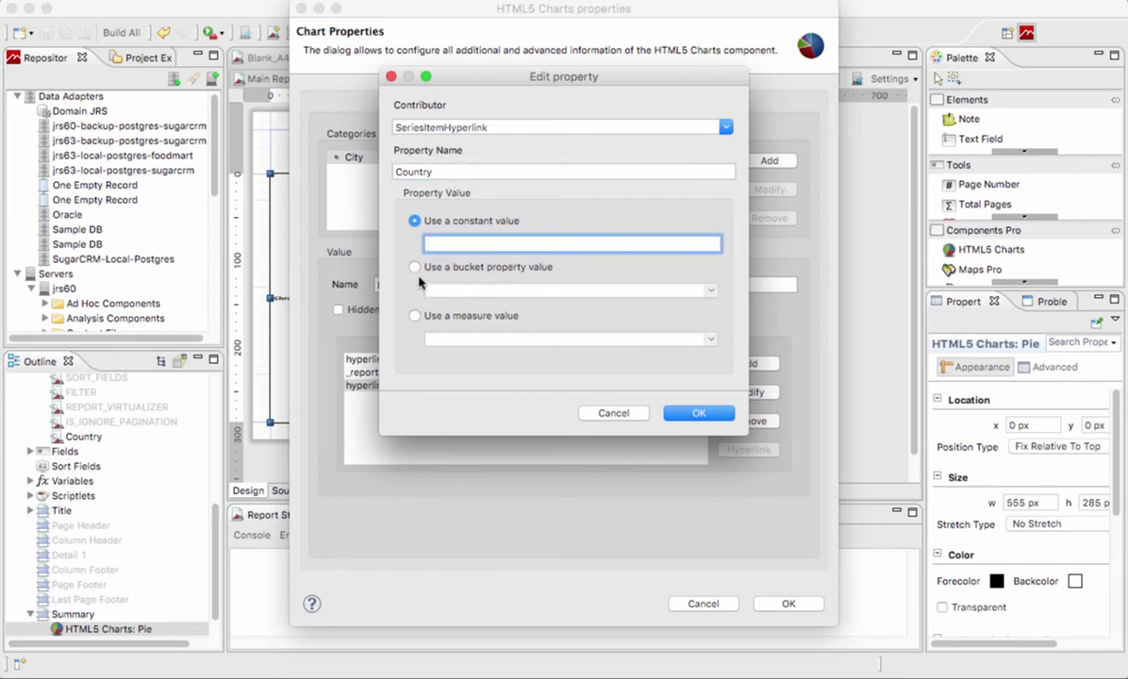
click(416, 267)
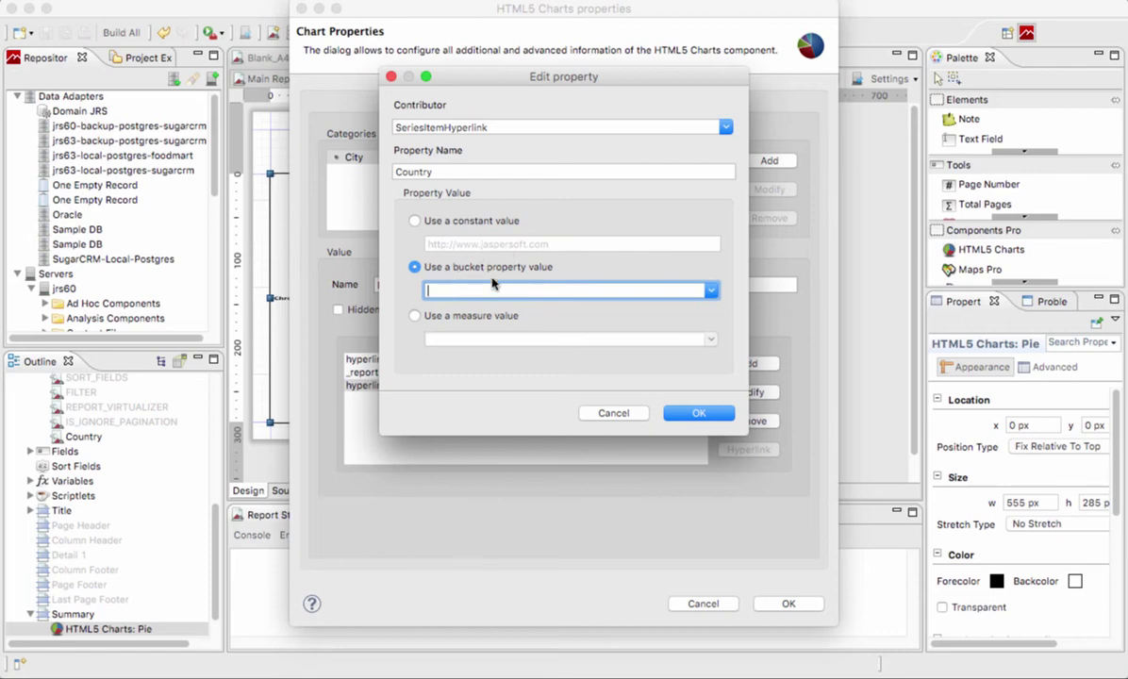
click(712, 291)
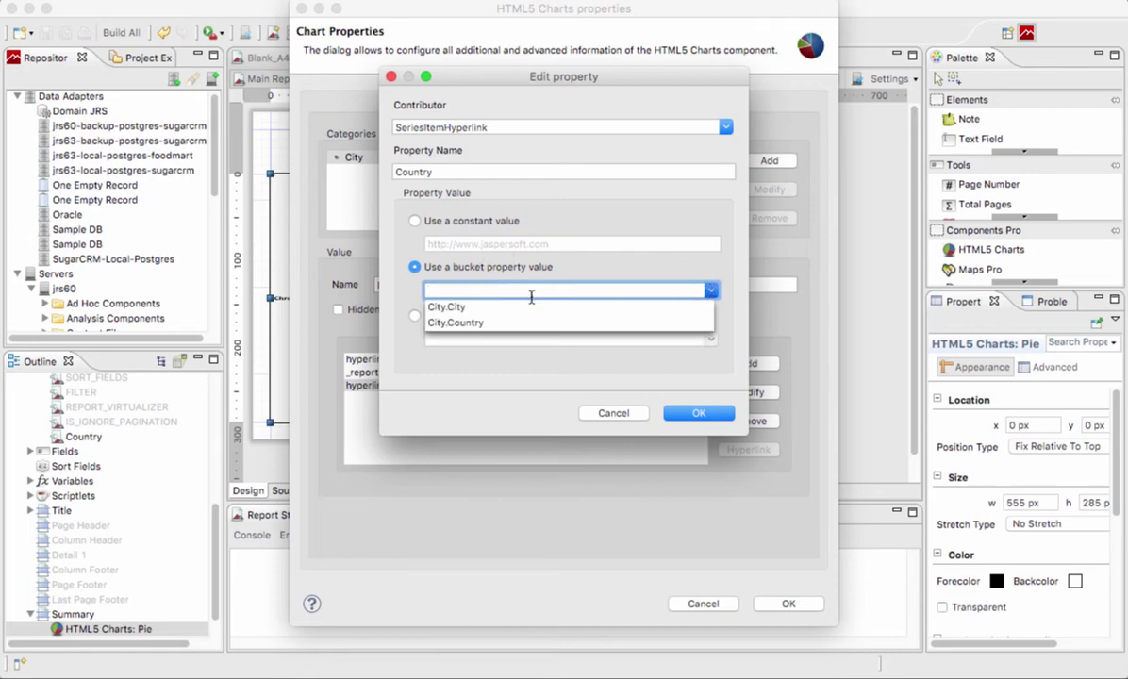
click(459, 324)
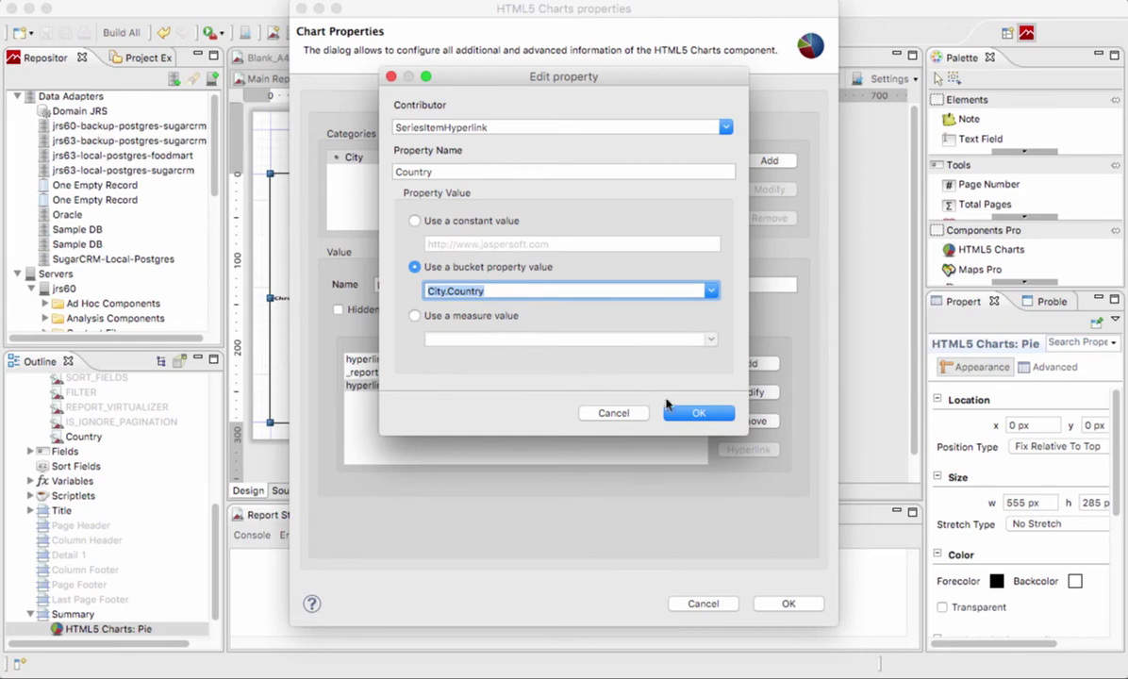
click(690, 411)
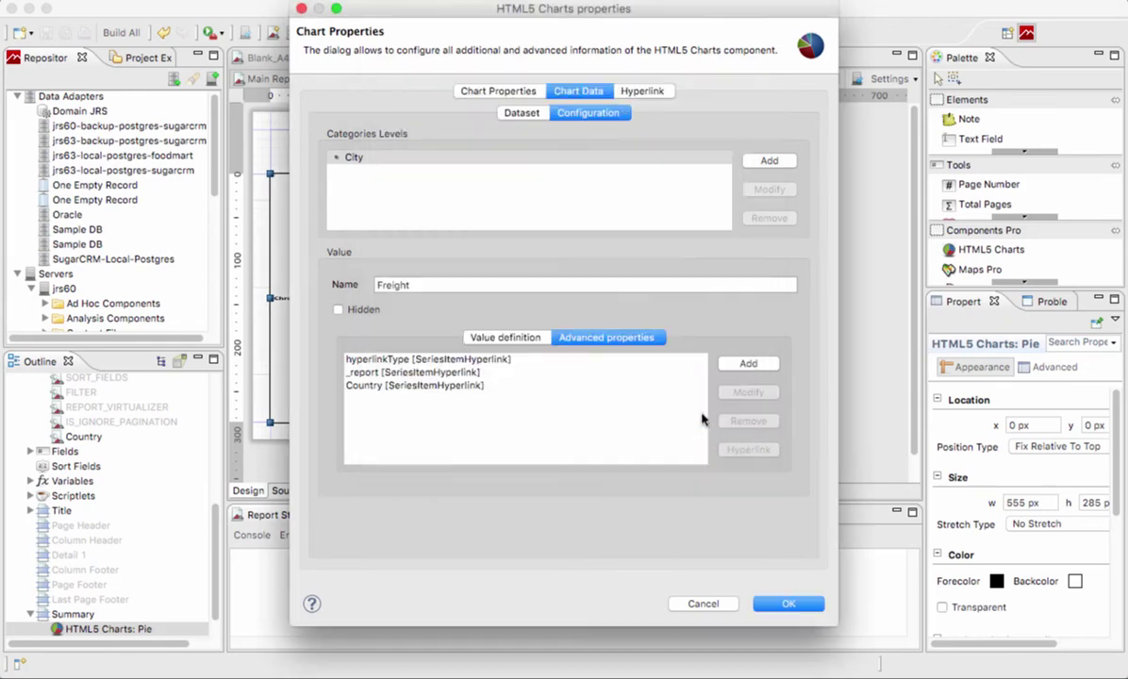
- Add a SeriesItemHyperlink property named City using the City.City bucket property value
click(748, 364)
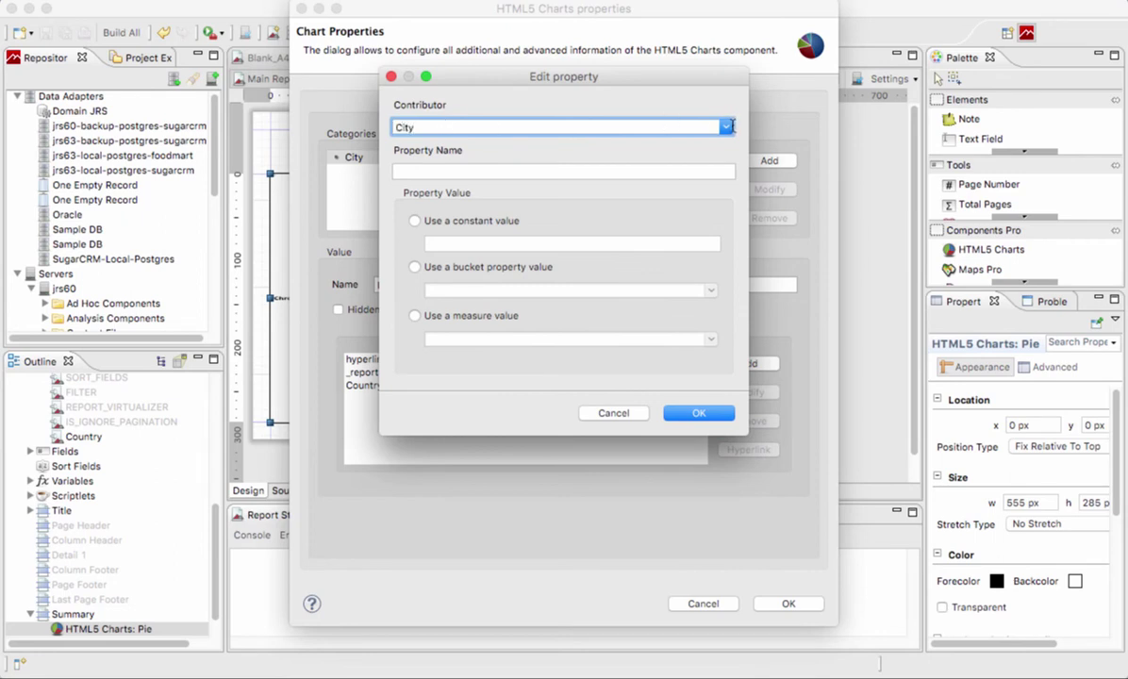
click(728, 126)
click(416, 139)
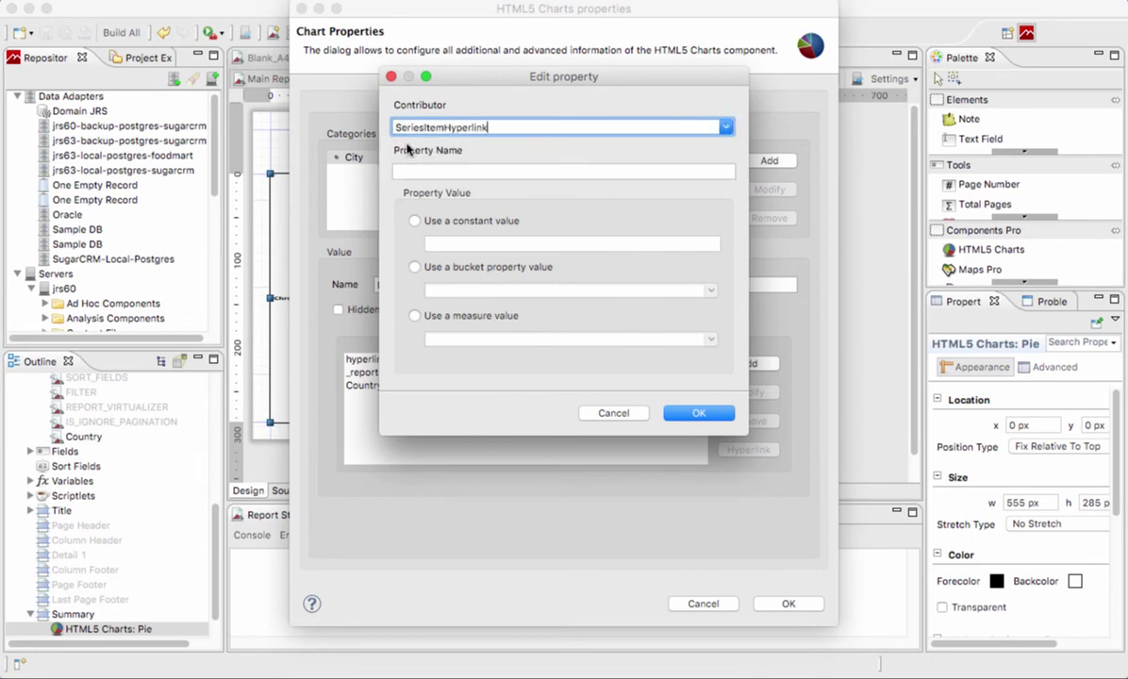
click(447, 167)
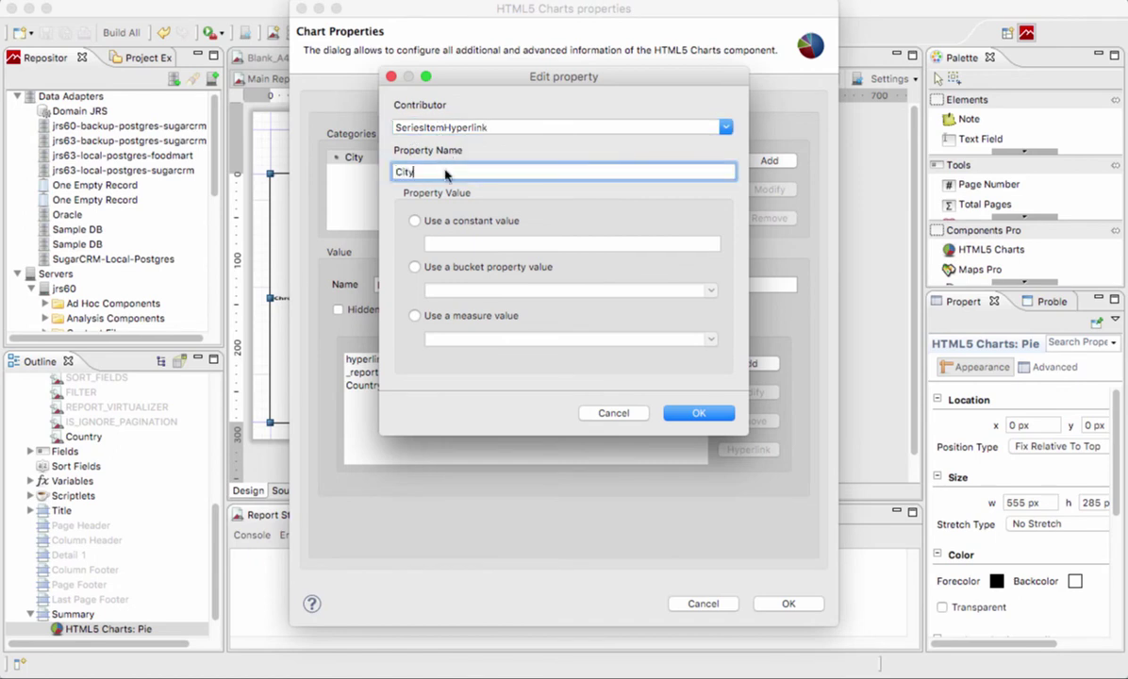
click(415, 267)
click(714, 291)
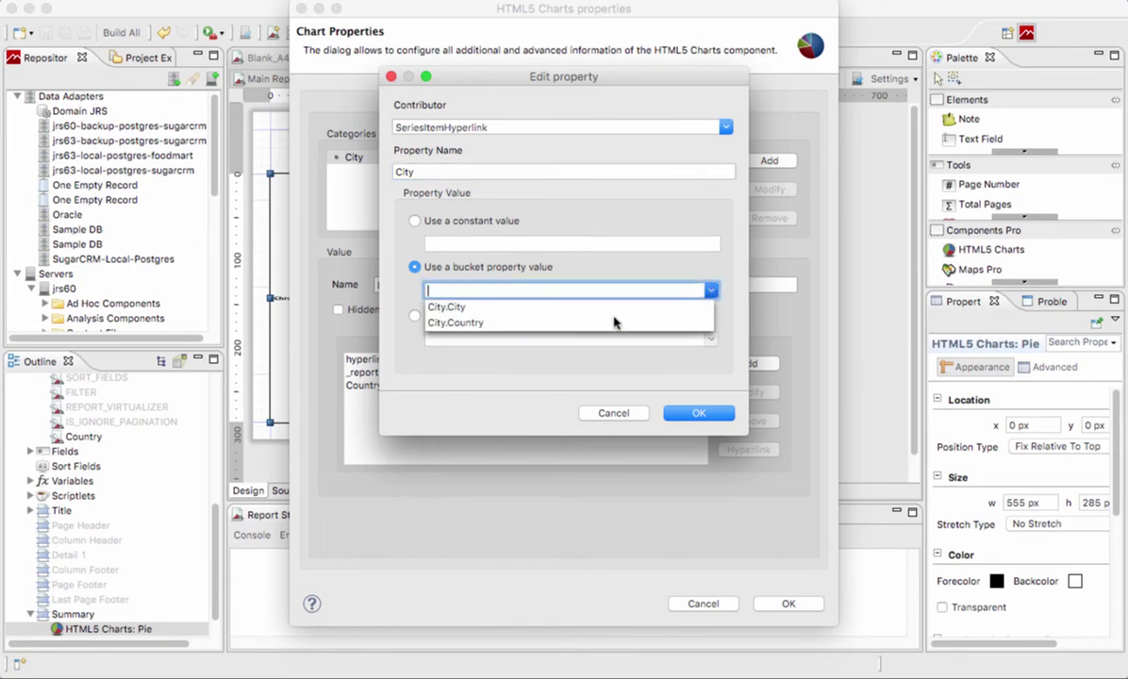
click(483, 306)
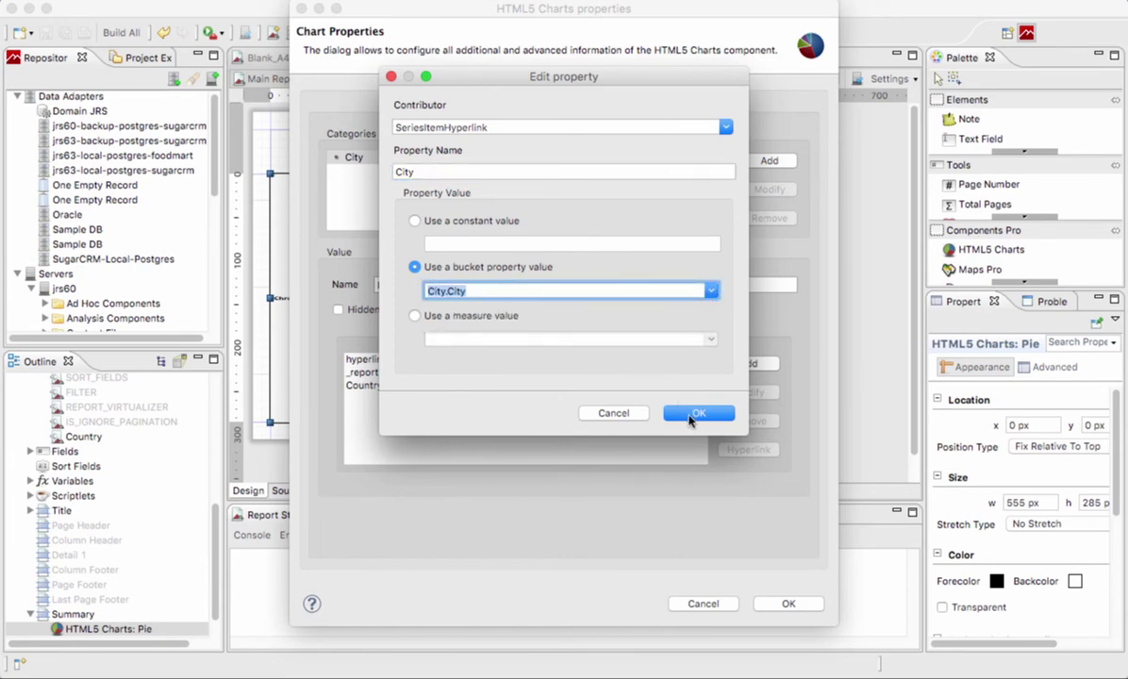
click(693, 415)
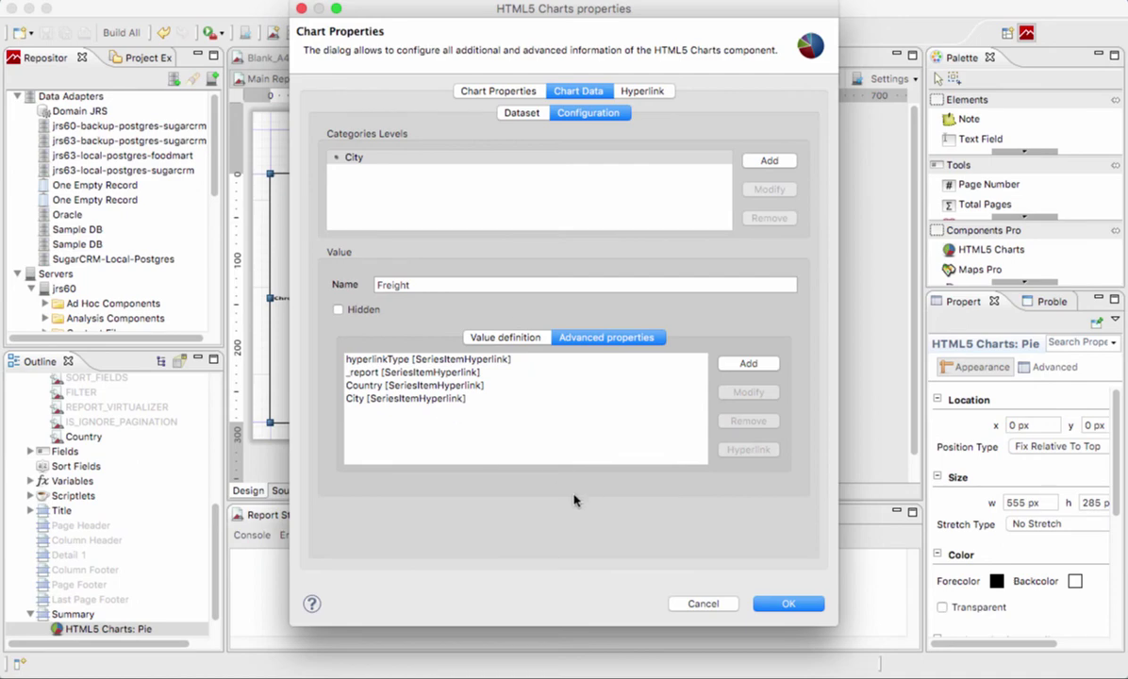
- Apply the chart settings and save the chart report
click(778, 603)
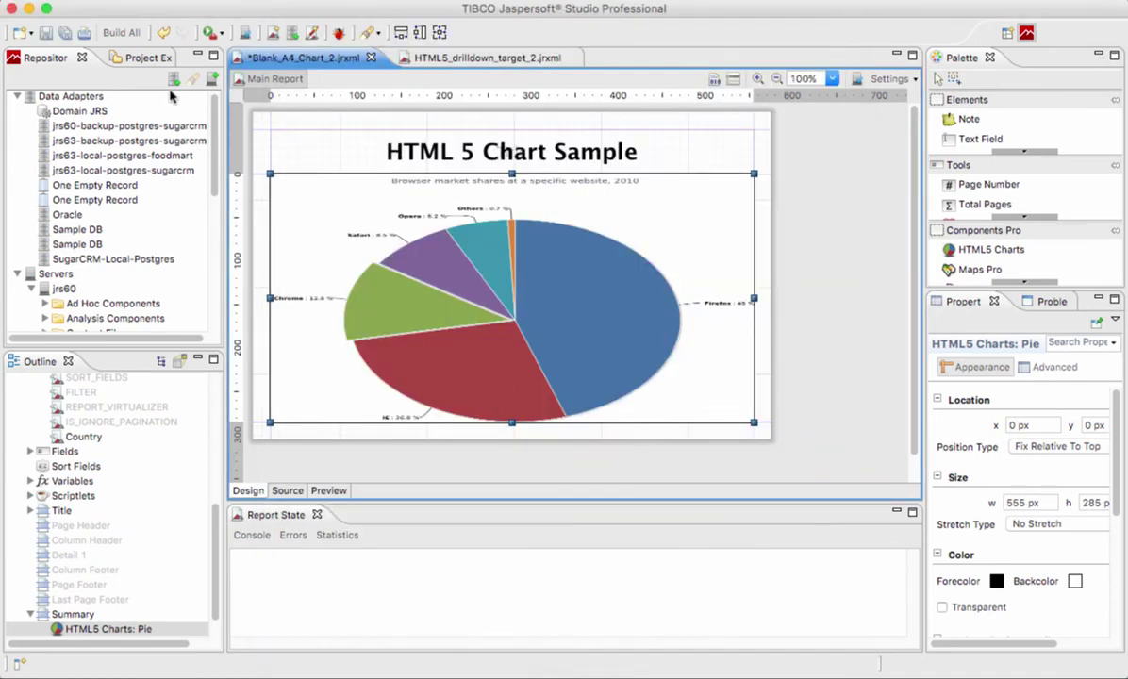
click(45, 33)
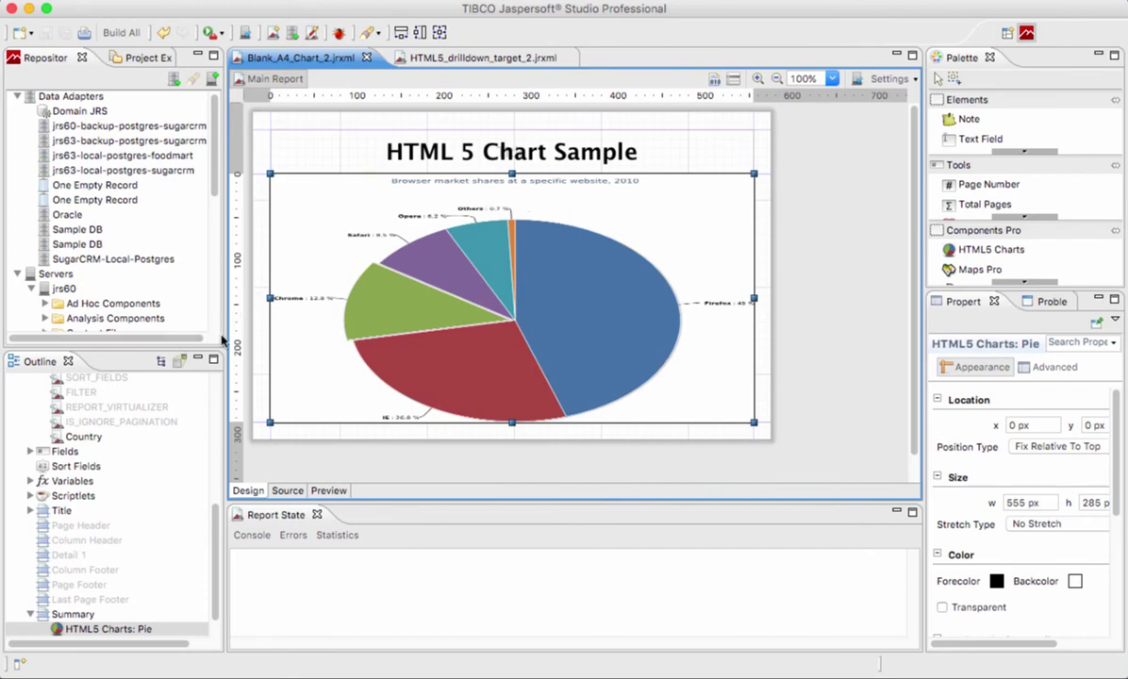
drag(214, 177, 217, 269)
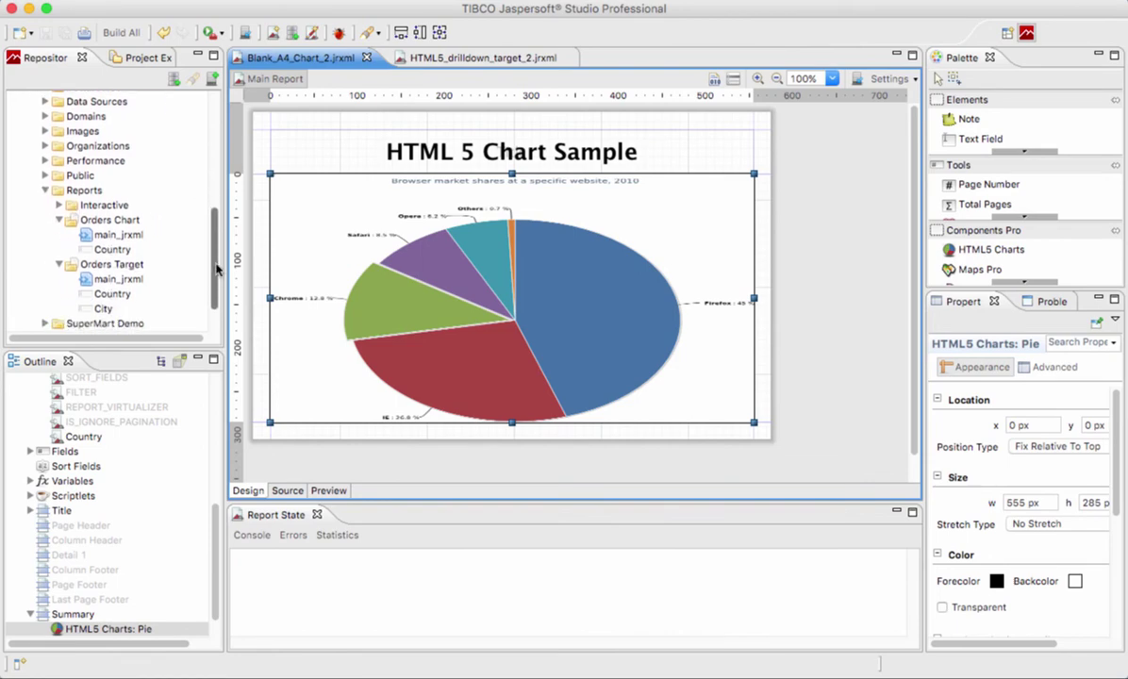
- Replace Orders Chart's main_jrxml on the server with Blank_A4_Chart_2.jrxml from the workspace
click(125, 235)
right_click(127, 238)
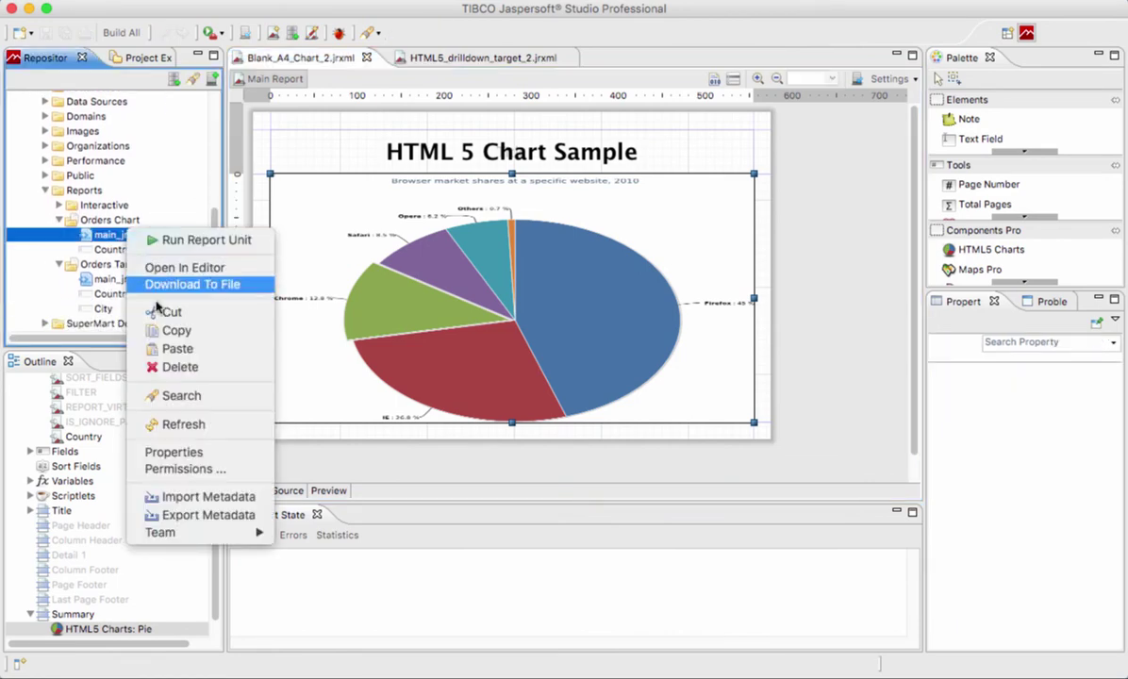
click(219, 454)
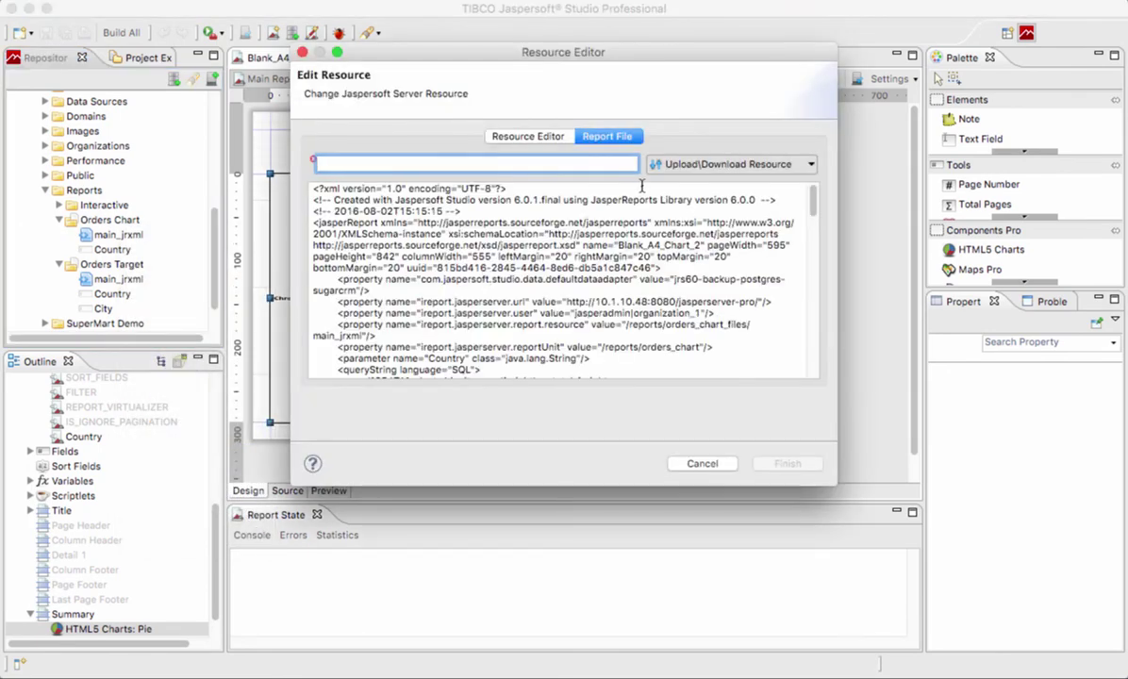
click(701, 165)
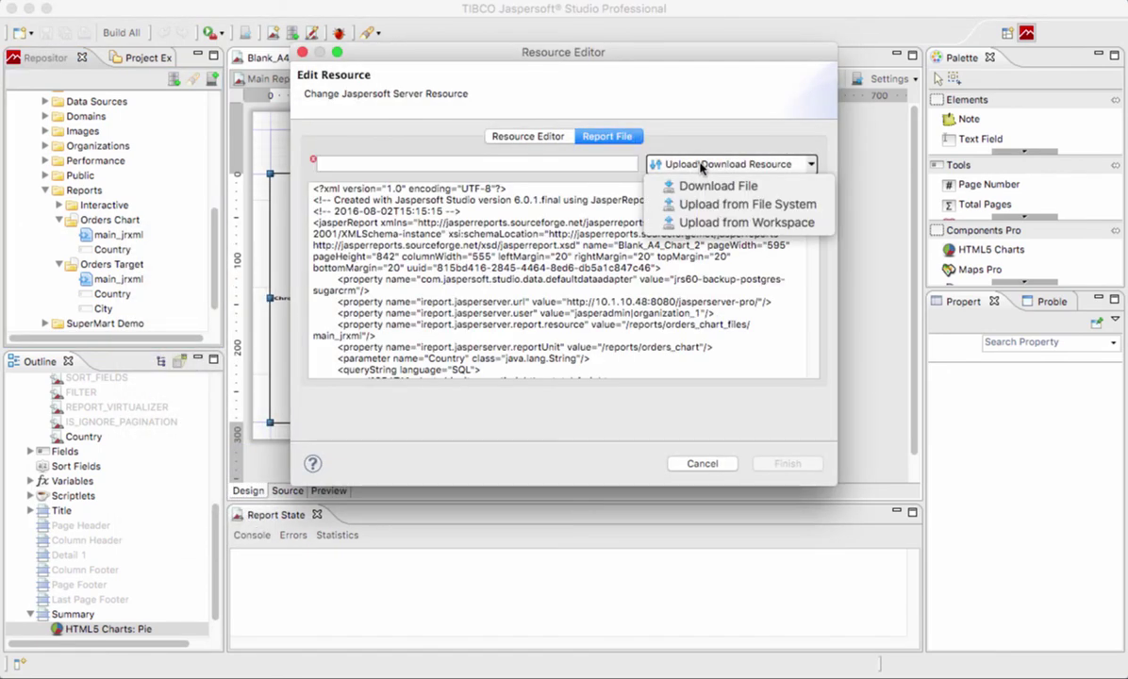
click(725, 222)
click(373, 184)
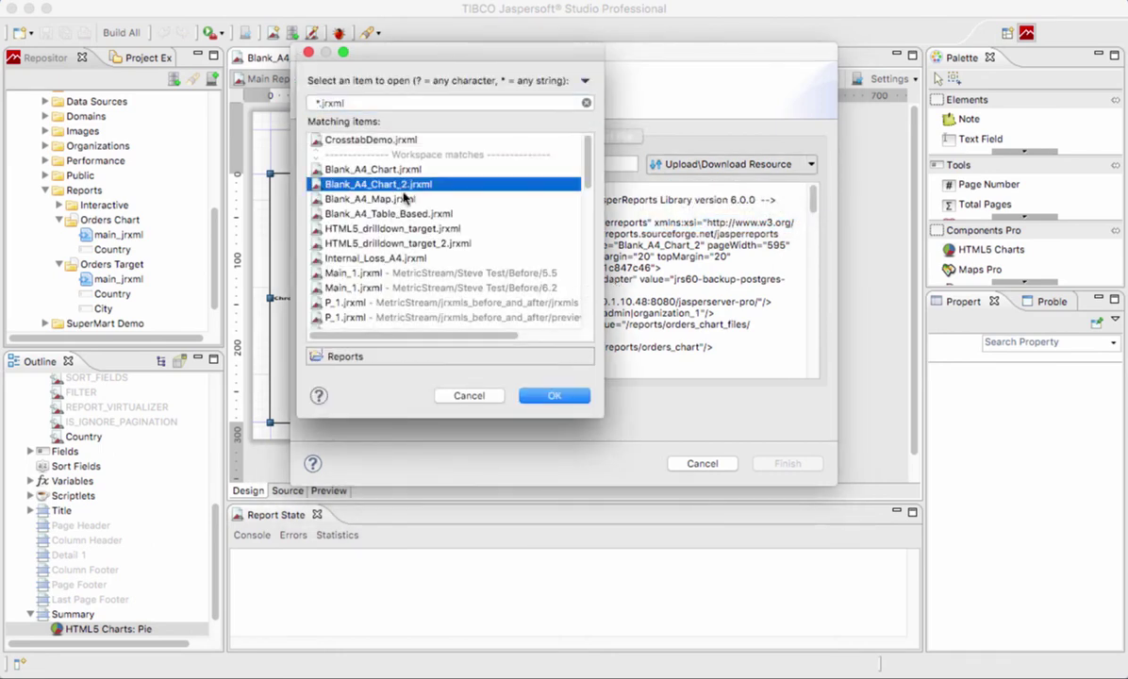
click(562, 401)
click(781, 462)
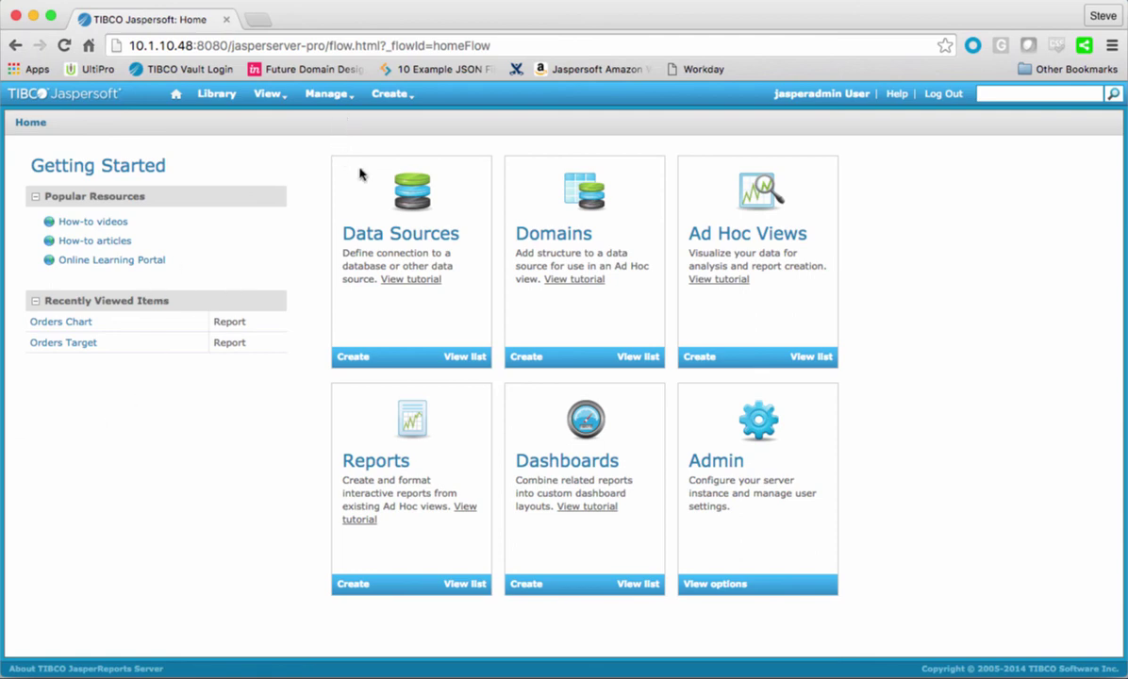
- Open Orders Chart from Recently Viewed Items and choose USA as the Country input
click(75, 324)
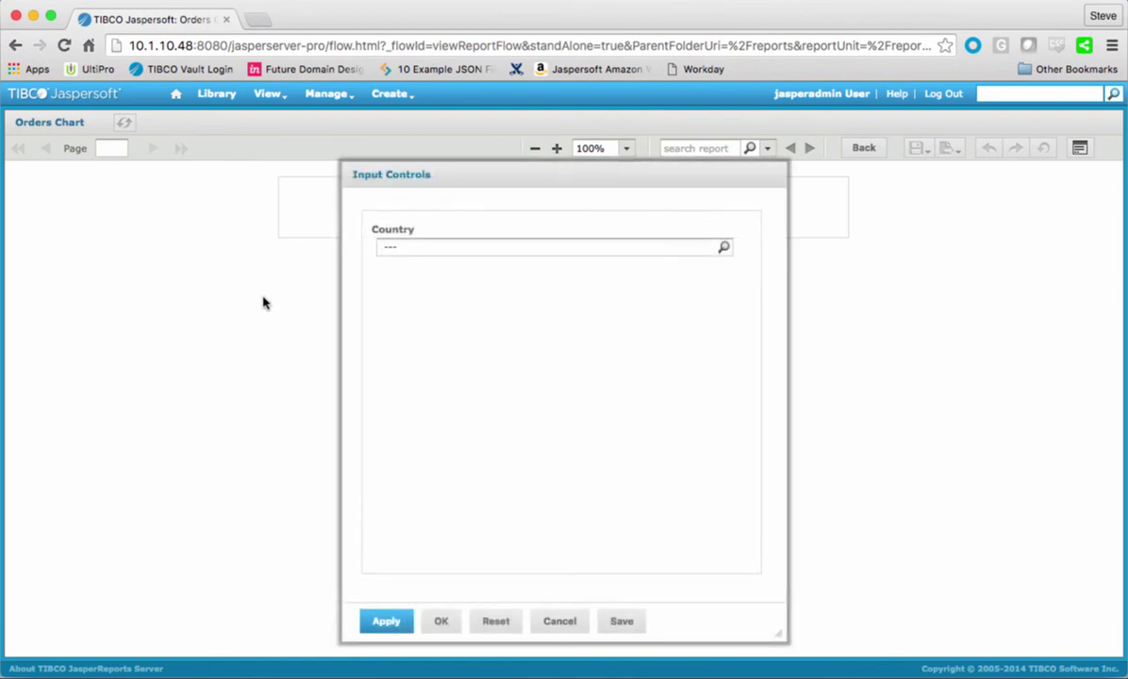
click(601, 253)
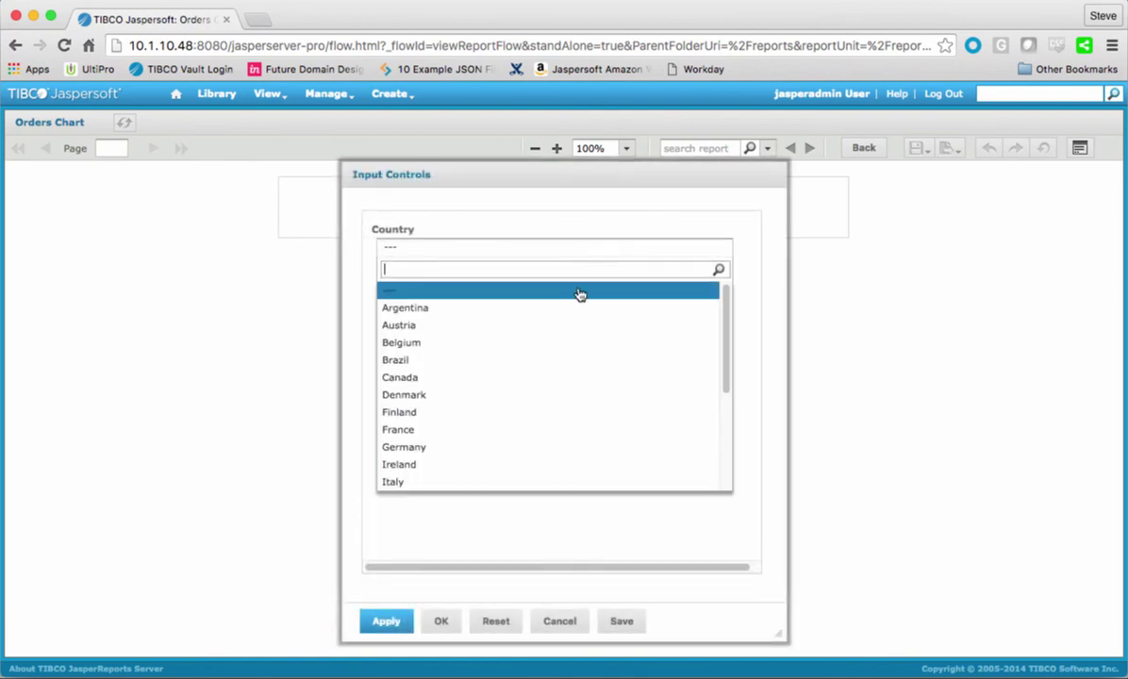
scroll(527, 408, down, 3)
scroll(527, 407, down, 1)
click(468, 475)
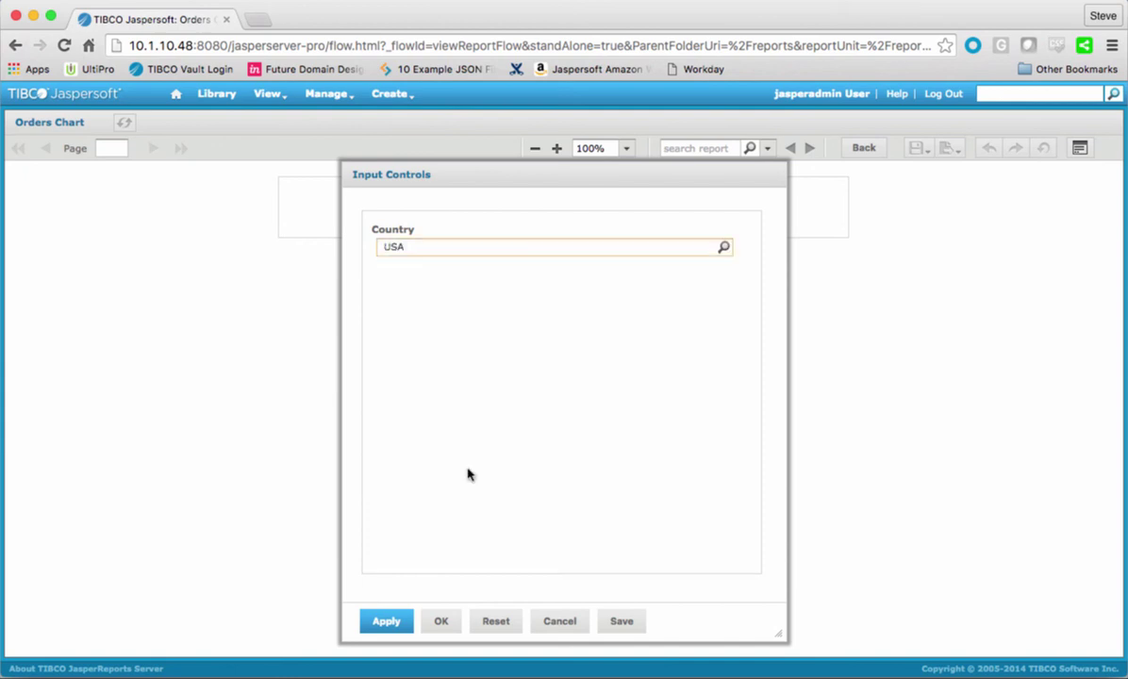
- Run the report for USA, then drill from the Boise pie slice into its Orders Target shipping charges
click(442, 625)
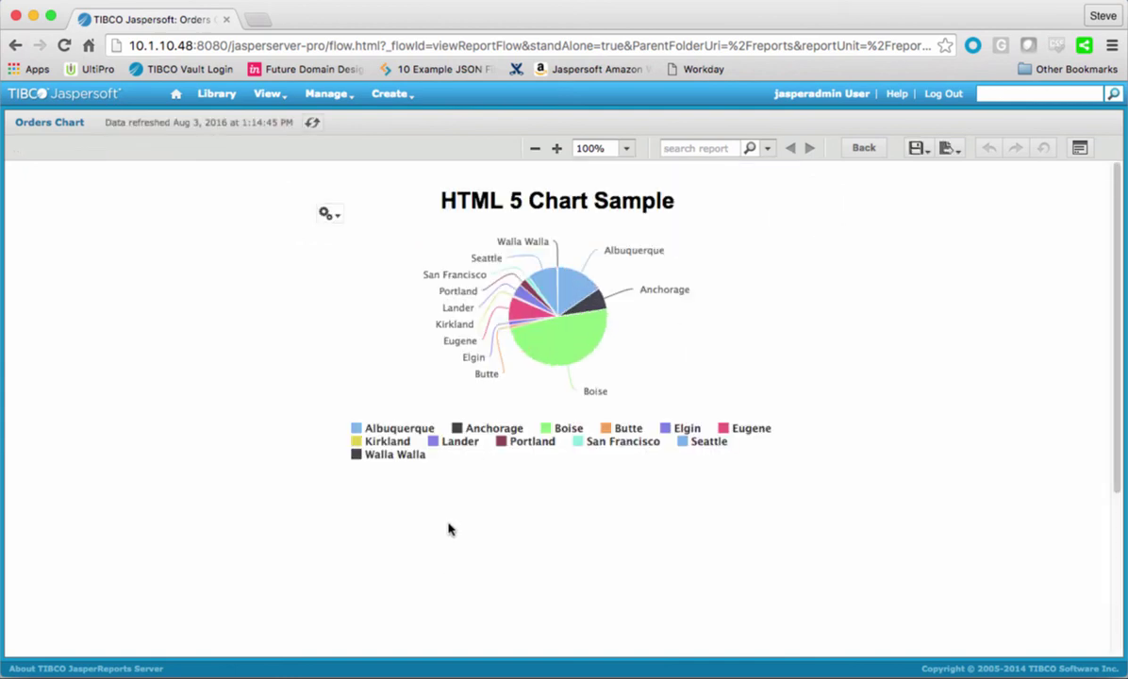
click(566, 353)
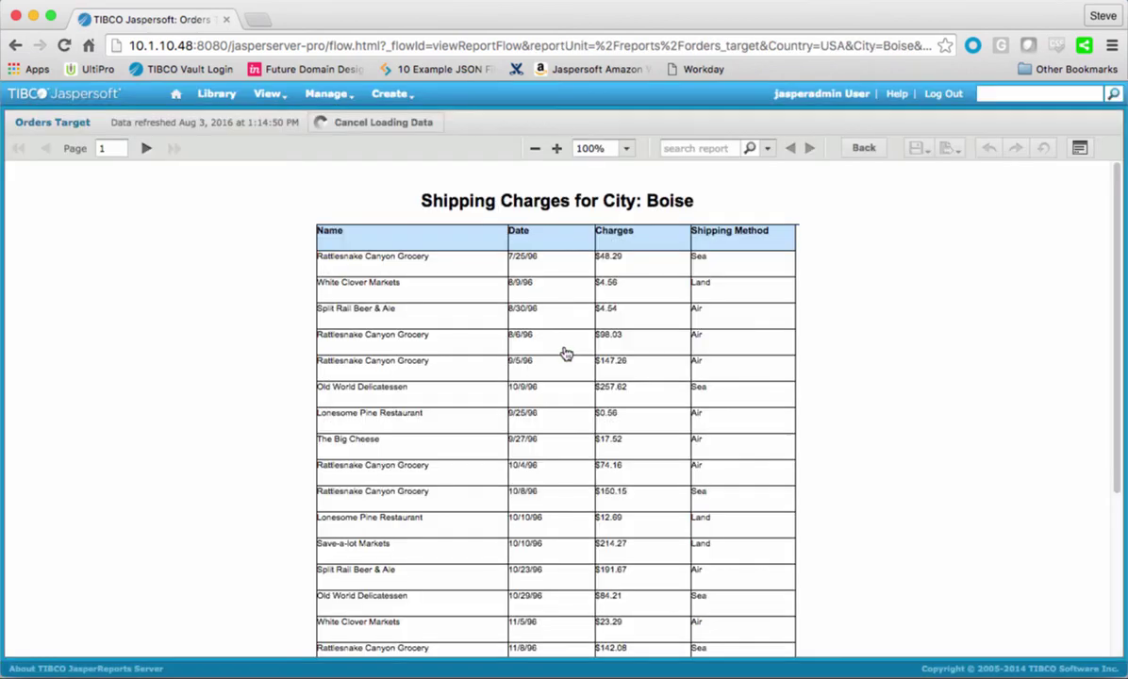